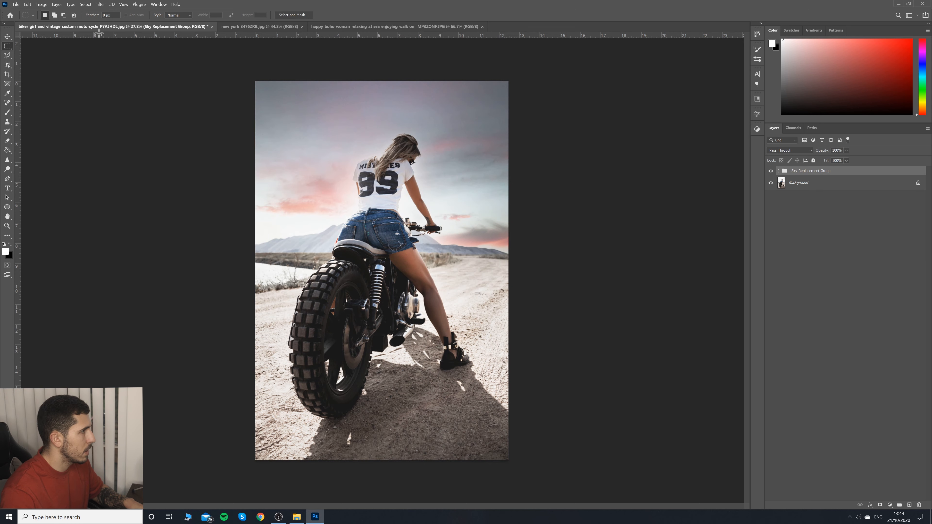
Switch to the New York street photo and start Sky Replacement on it.
left_click(239, 26)
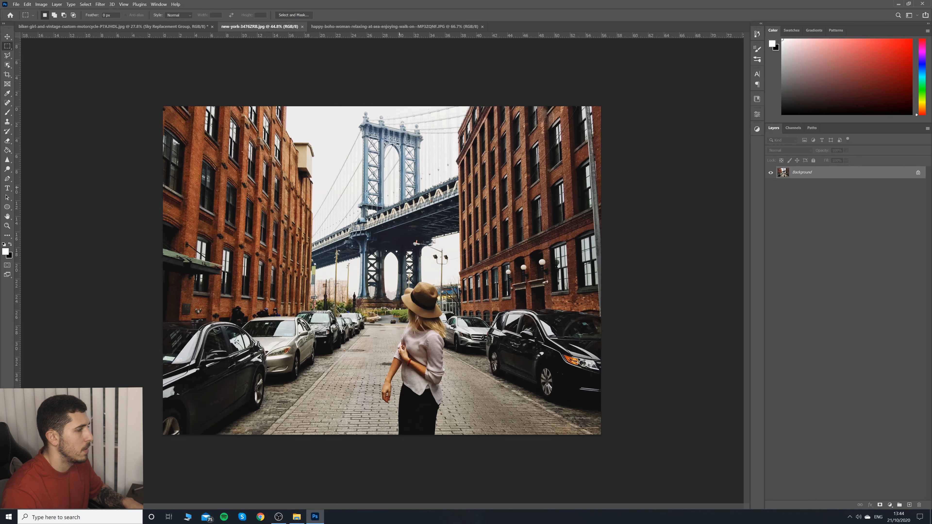
key("v")
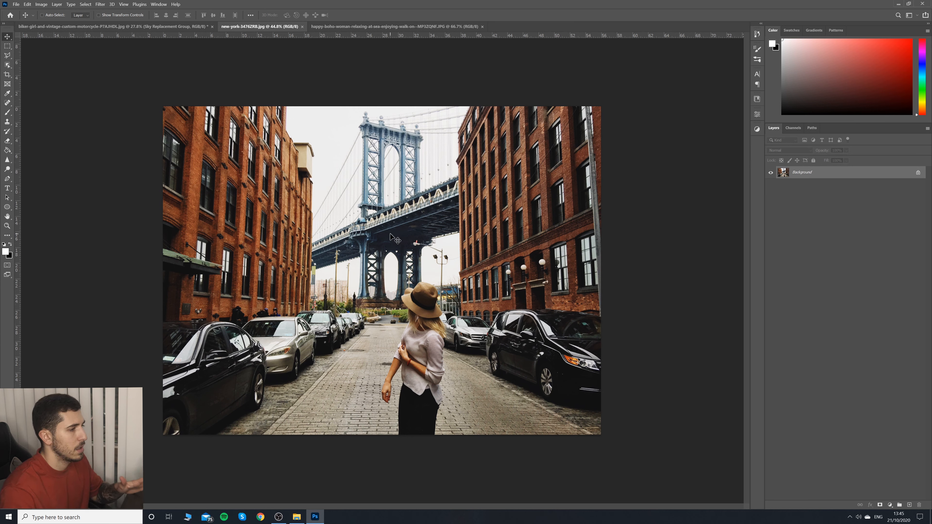
left_click(42, 5)
mouse_move(28, 4)
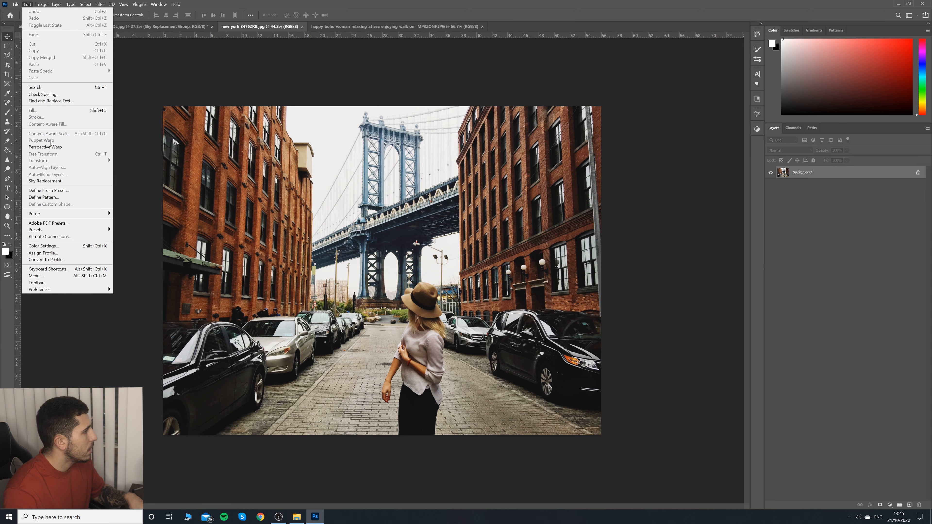
left_click(46, 181)
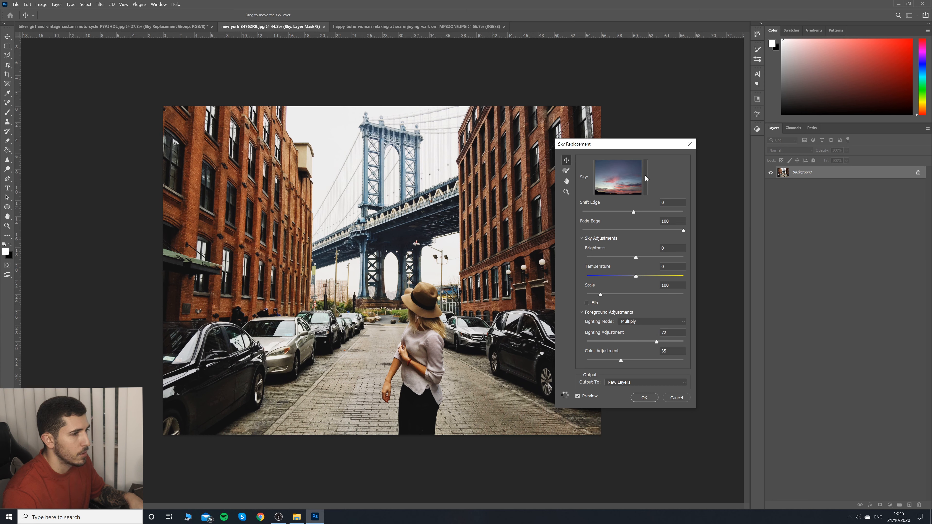
Compare the third and fourth Blue Skies presets as the replacement sky, keeping the third.
left_click(646, 176)
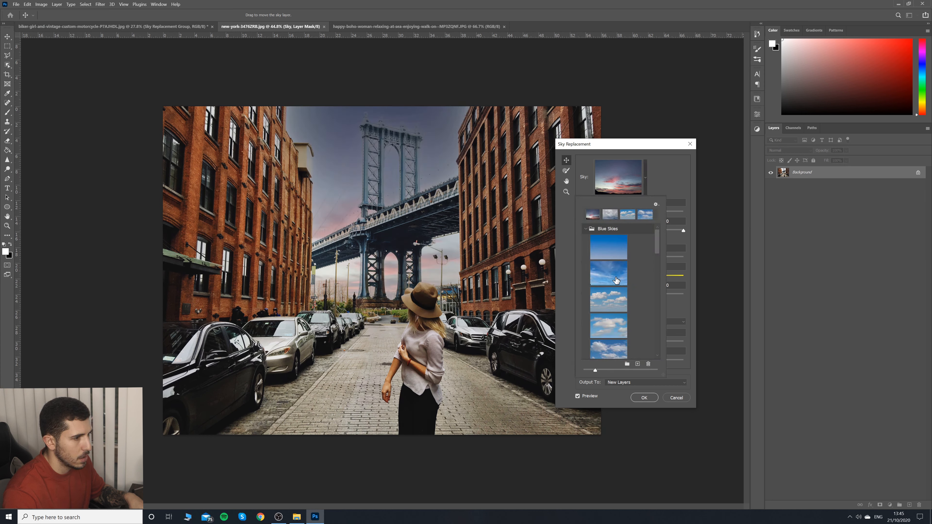
left_click(618, 300)
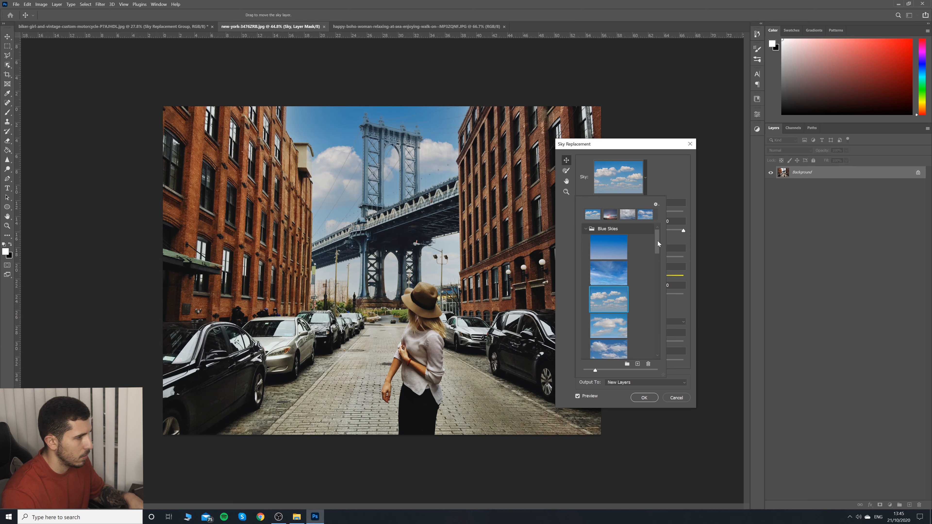
left_click_drag(657, 241, 656, 248)
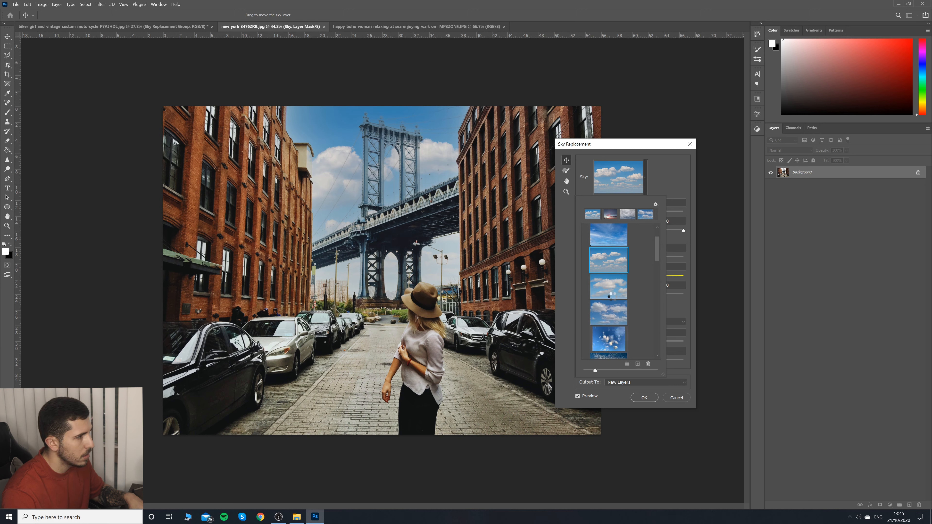
left_click(610, 290)
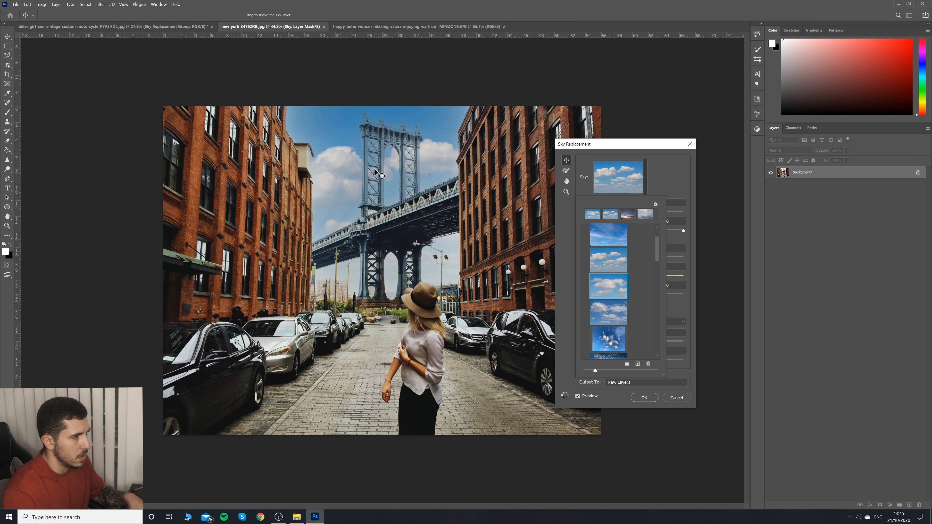
key("Up")
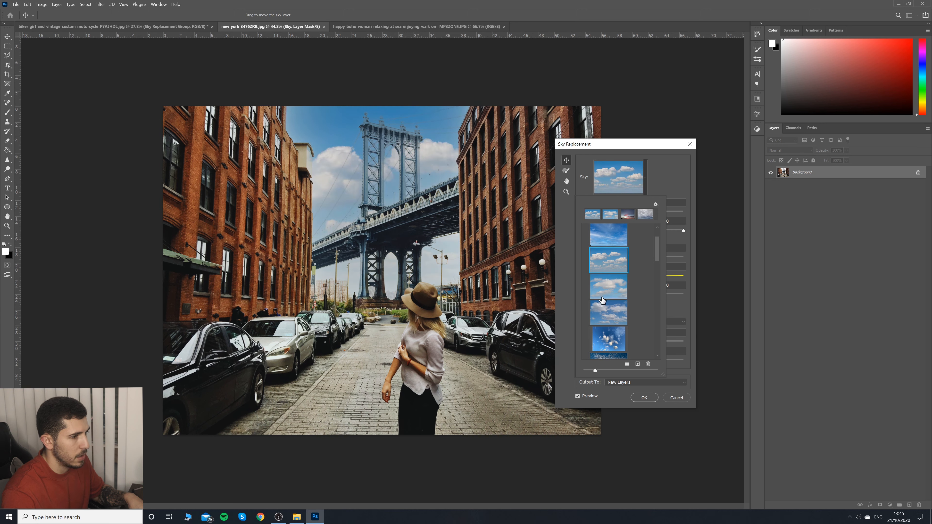
Try other Blue Skies presets on the photo, including the small cloud cluster, the wispy portrait sky and the fuller cloud banks.
left_click_drag(657, 250, 656, 257)
left_click(615, 293)
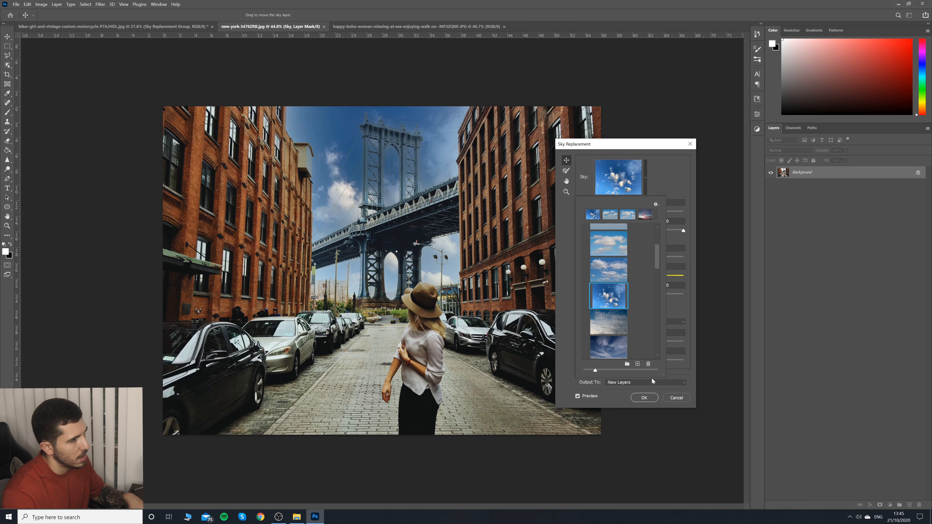
scroll(625, 338, "down", 2)
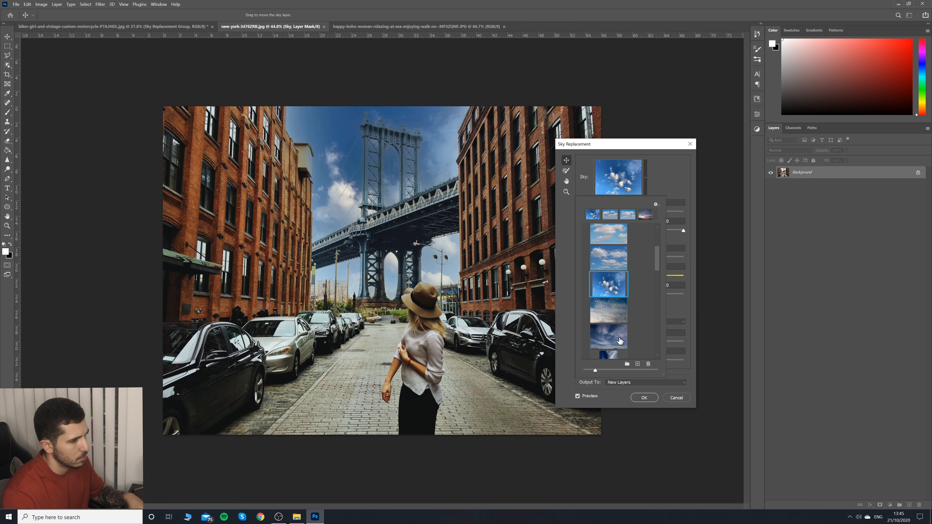
left_click(612, 343)
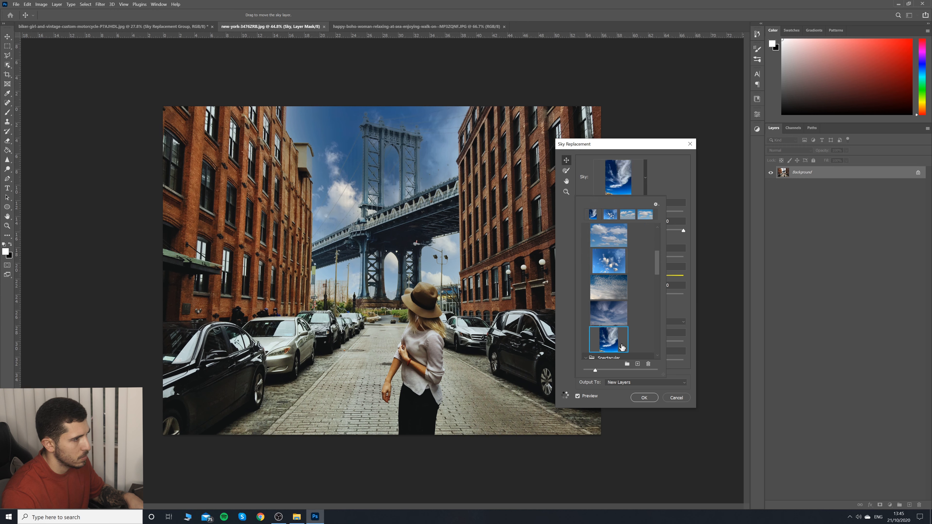
scroll(606, 259, "up", 2)
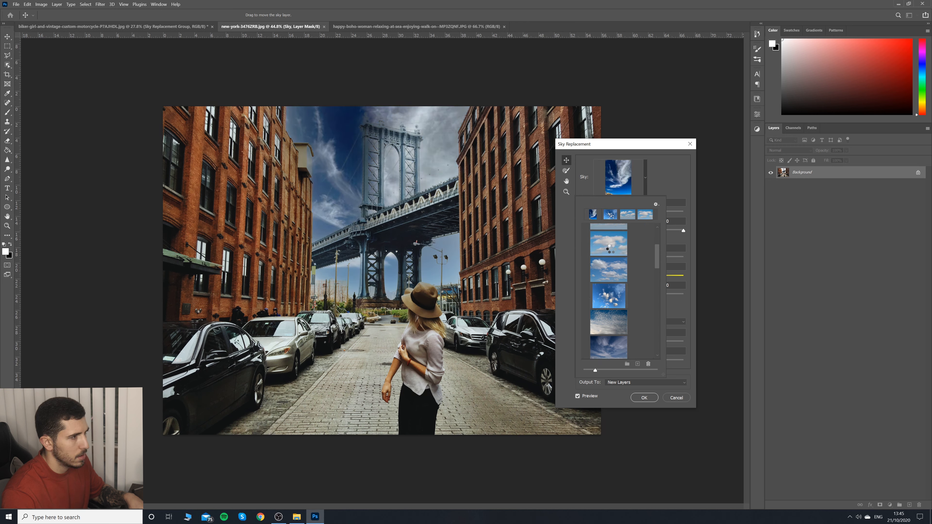
left_click(605, 245)
left_click(610, 272)
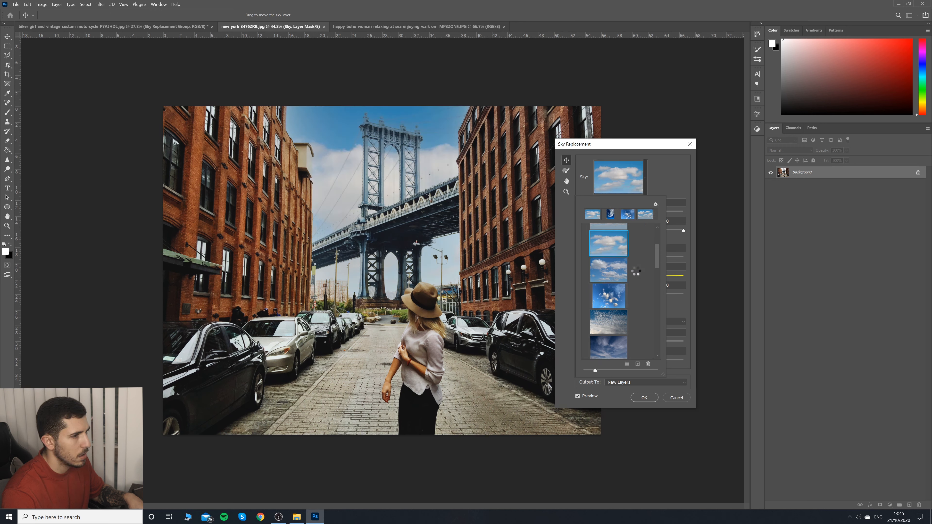
Choose the third Blue Skies preset with scattered white clouds as the replacement sky and close the preset list.
scroll(610, 279, "up", 2)
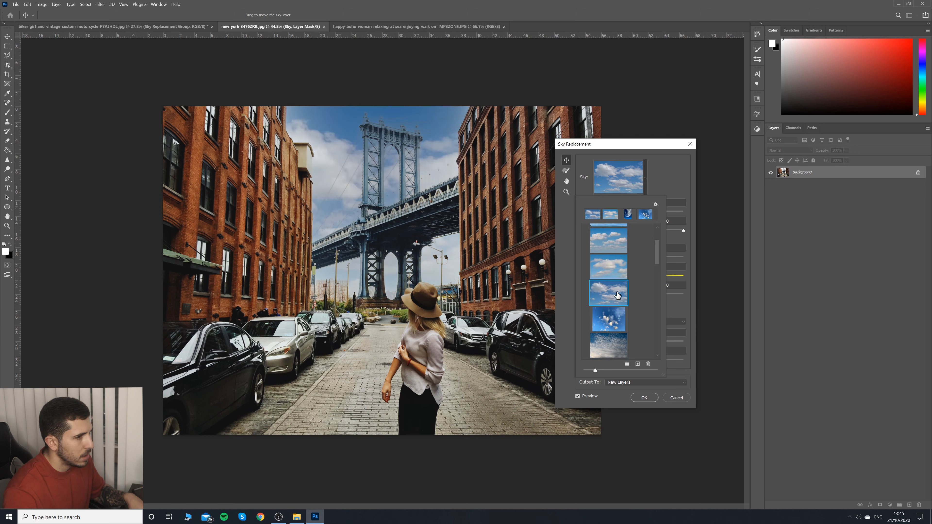
left_click(610, 260)
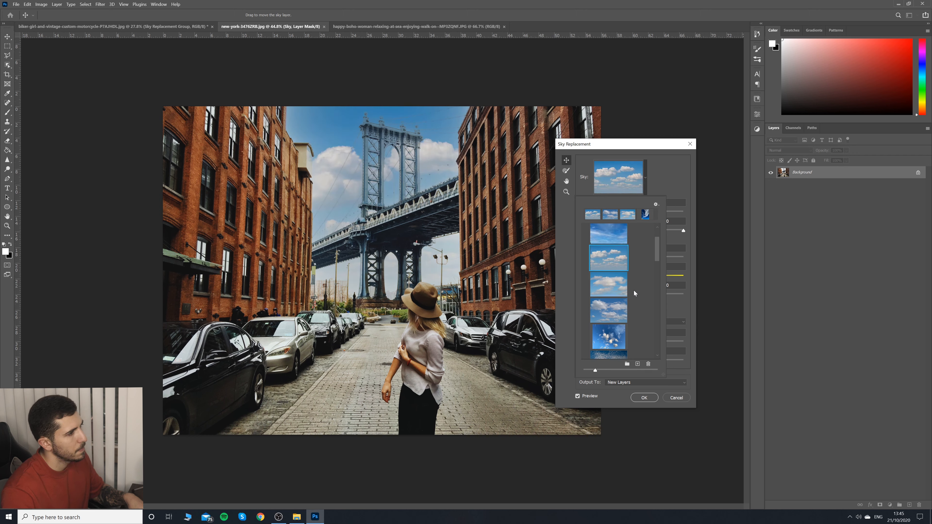
left_click(663, 178)
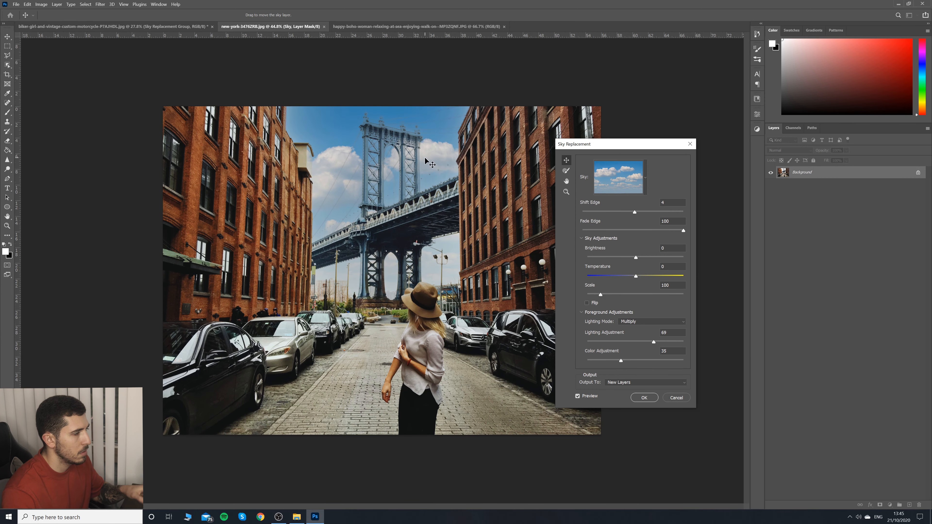
Set the sky mask's Shift Edge to -24 and Fade Edge to 53, checking the edges around the bridge tower.
scroll(403, 149, "up", 5)
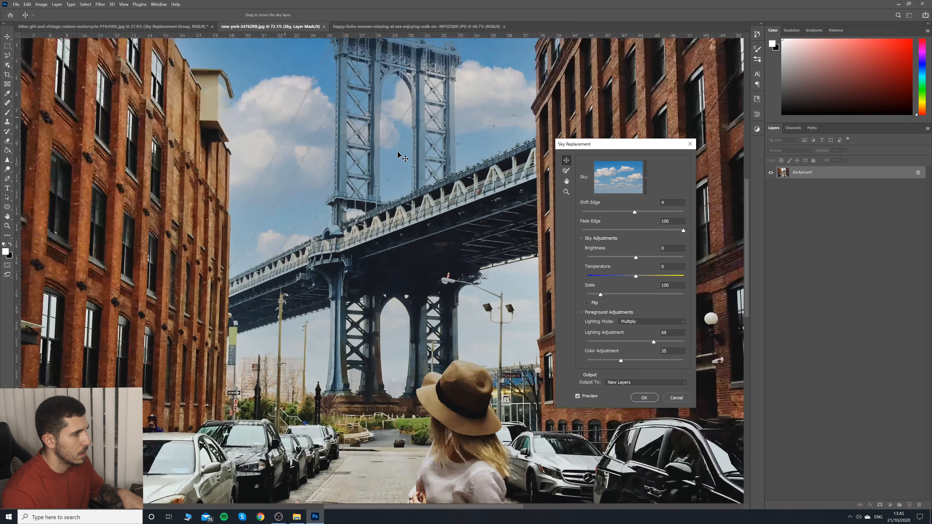
scroll(408, 156, "up", 5)
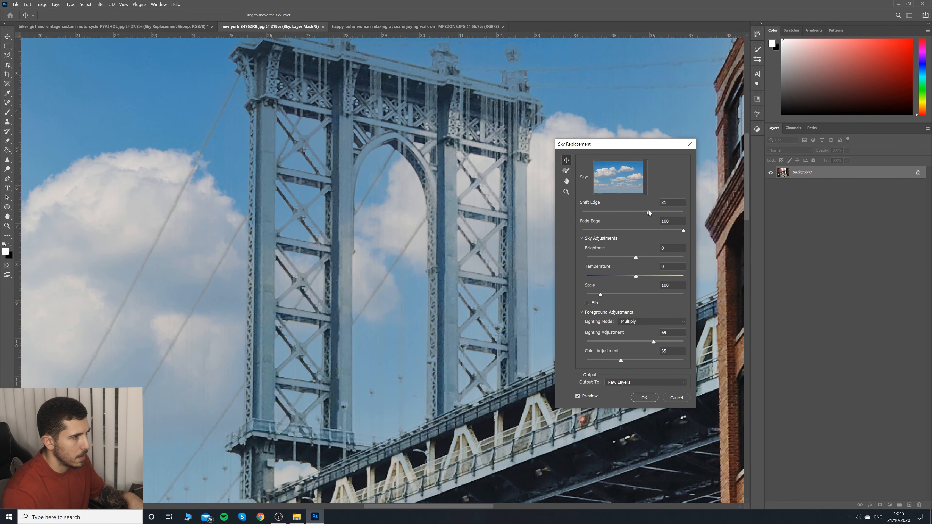
left_click_drag(648, 212, 613, 210)
left_click(622, 211)
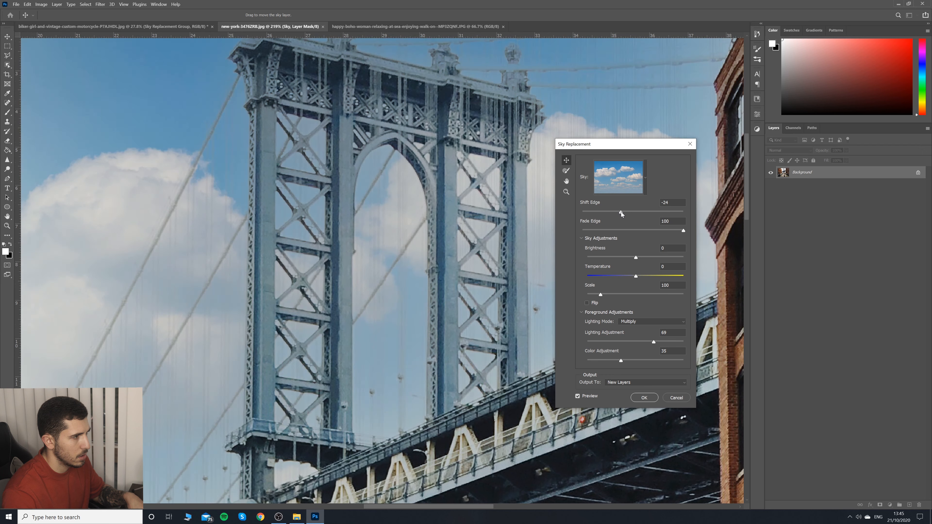
left_click(632, 230)
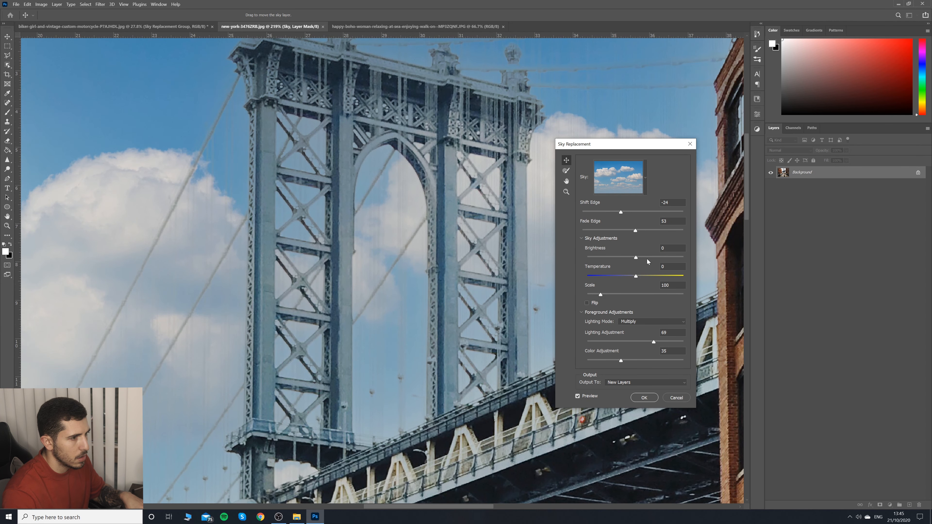
Set the sky's Brightness to 27 and its Temperature to 61.
left_click_drag(649, 257, 655, 257)
scroll(490, 265, "down", 8)
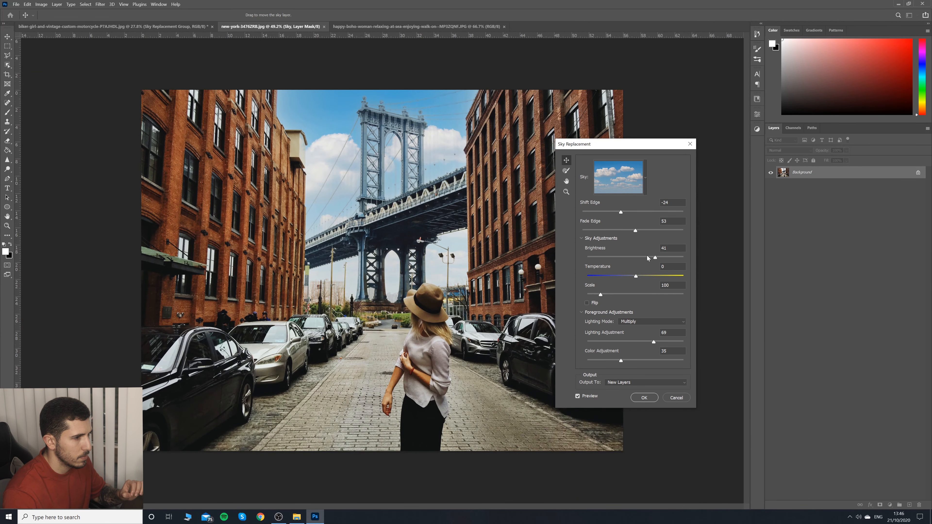
left_click_drag(647, 258, 554, 277)
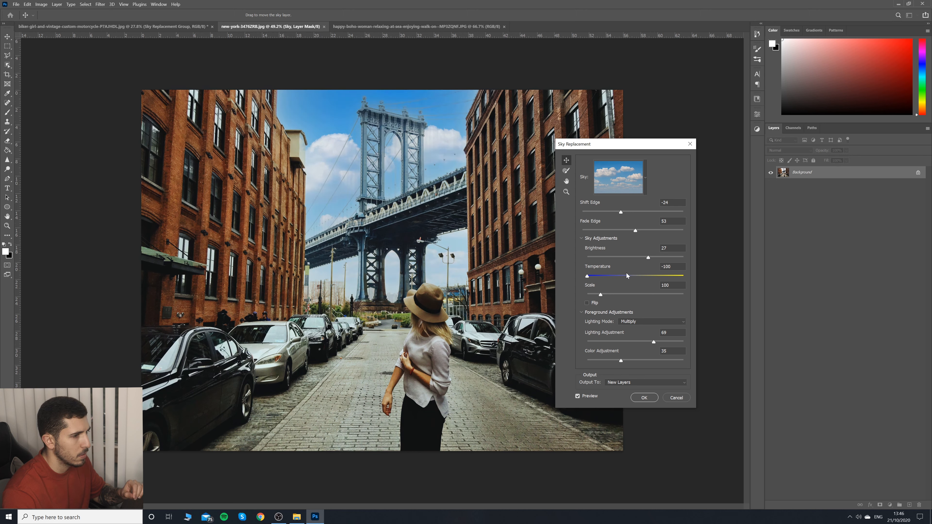
left_click(660, 275)
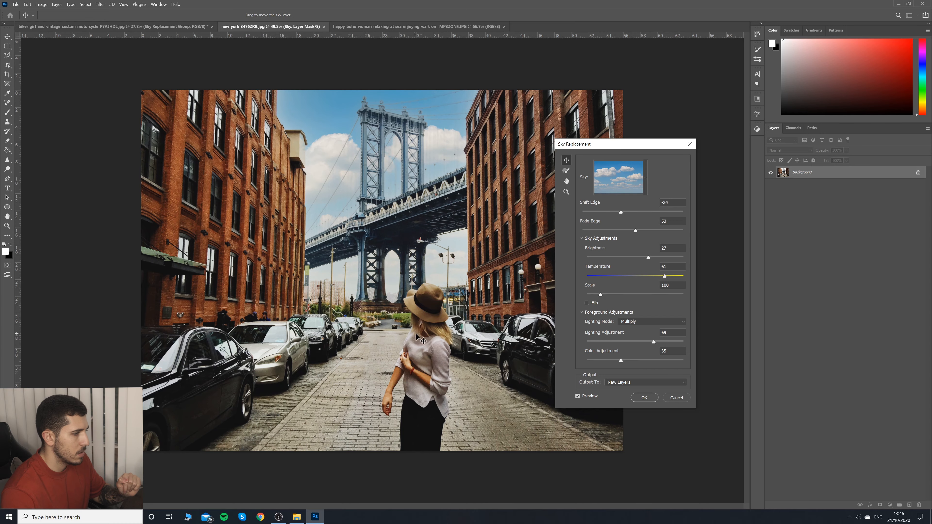
Check the woman up close, and set the sky's Scale to 173 and Temperature to 85.
scroll(401, 370, "up", 3)
scroll(401, 370, "down", 3)
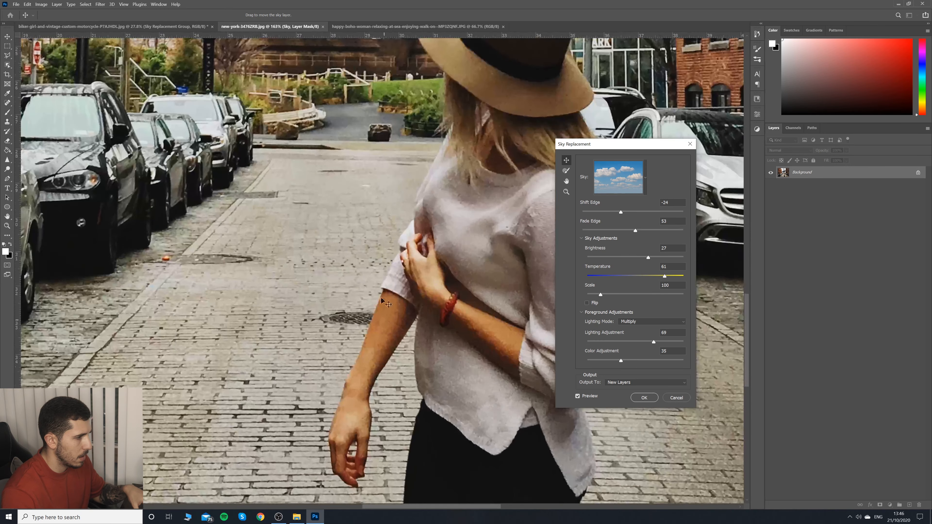
scroll(433, 229, "down", 5)
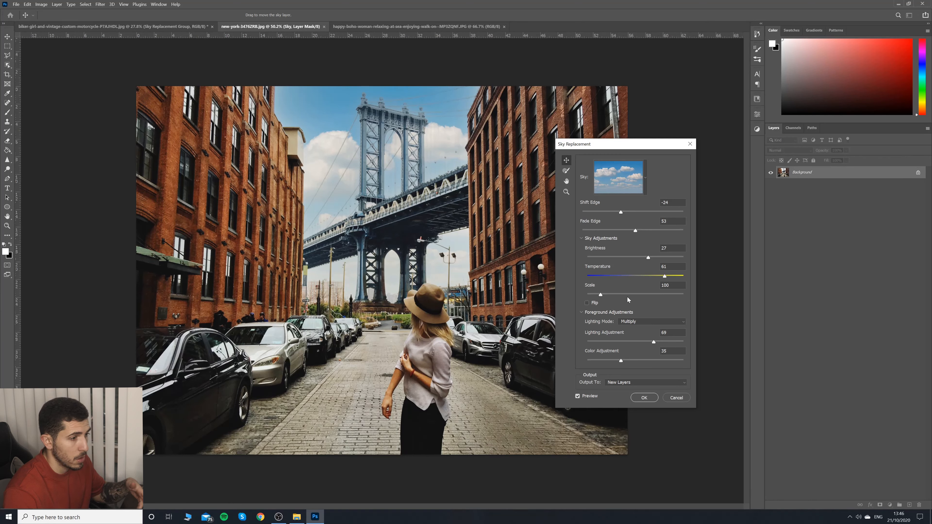
left_click_drag(627, 296, 587, 276)
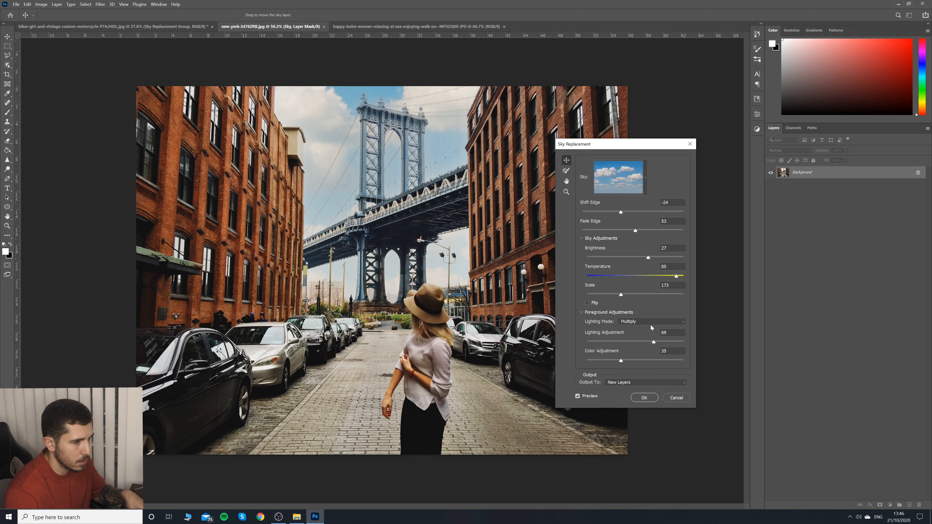
Set the foreground's Lighting Adjustment to 57 and Color Adjustment to 68, and apply the sky replacement as new layers.
mouse_move(637, 343)
left_mouse_down()
mouse_move(614, 342)
mouse_move(642, 344)
left_mouse_up()
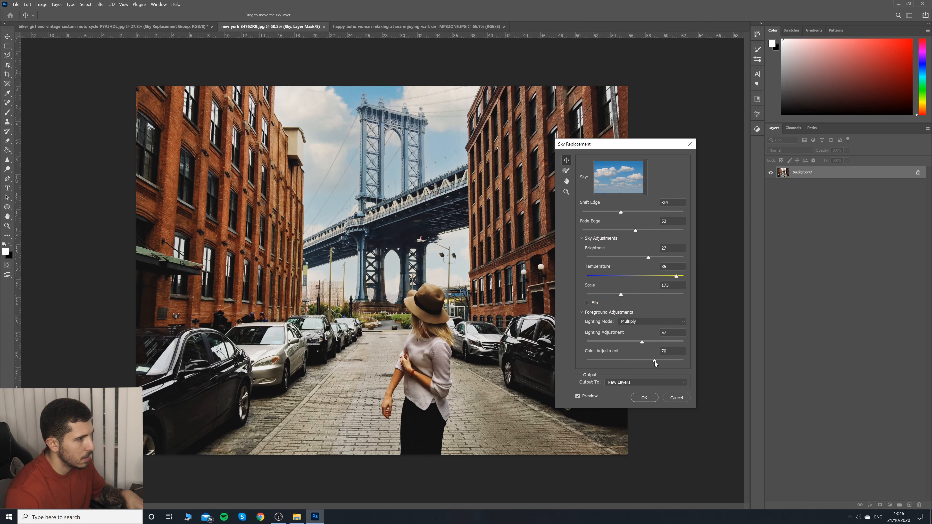
left_click_drag(664, 361, 542, 362)
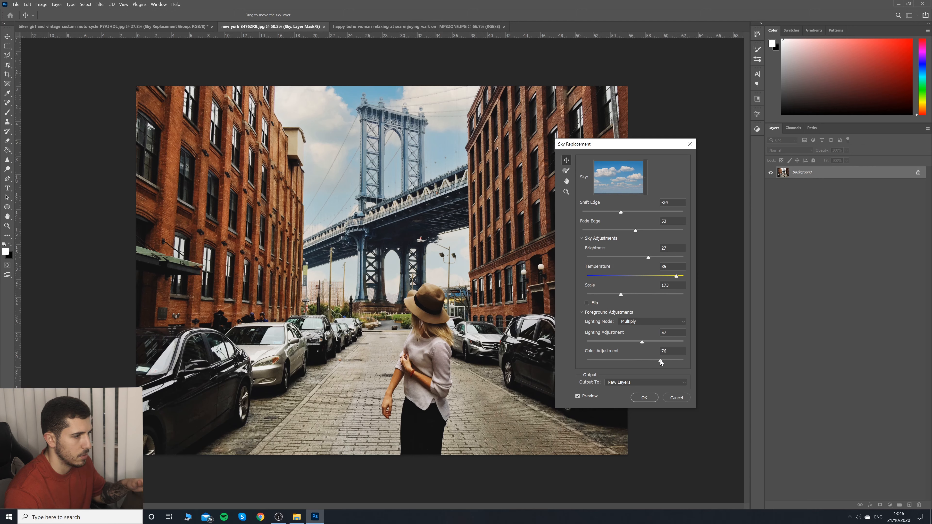
left_click_drag(659, 361, 633, 368)
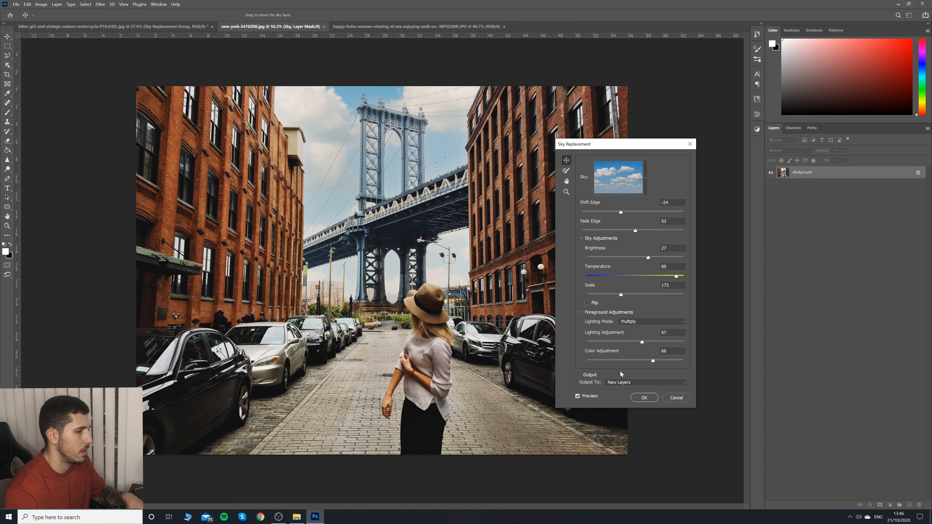
left_click(644, 398)
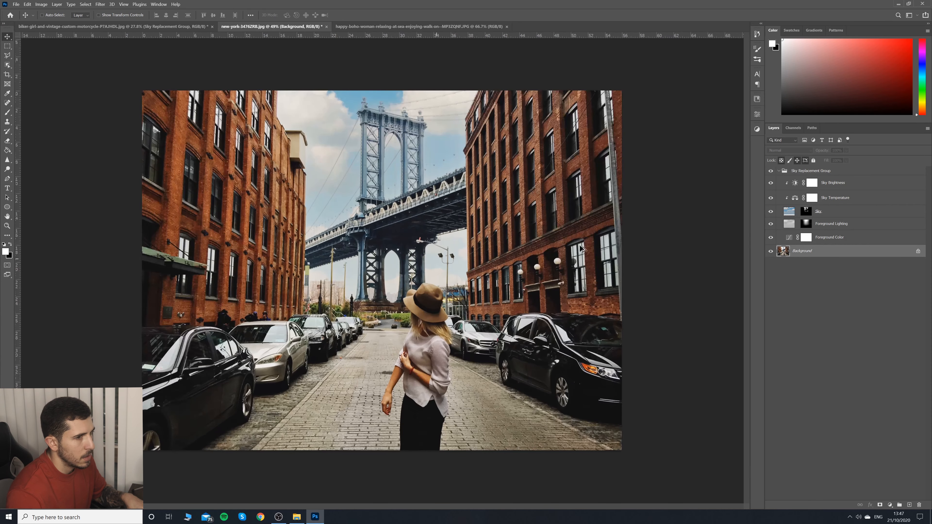
Compare the photo with the Sky Replacement Group hidden and shown, leave it shown, and collapse the group.
left_click(770, 170)
left_click(770, 170)
left_click(770, 171)
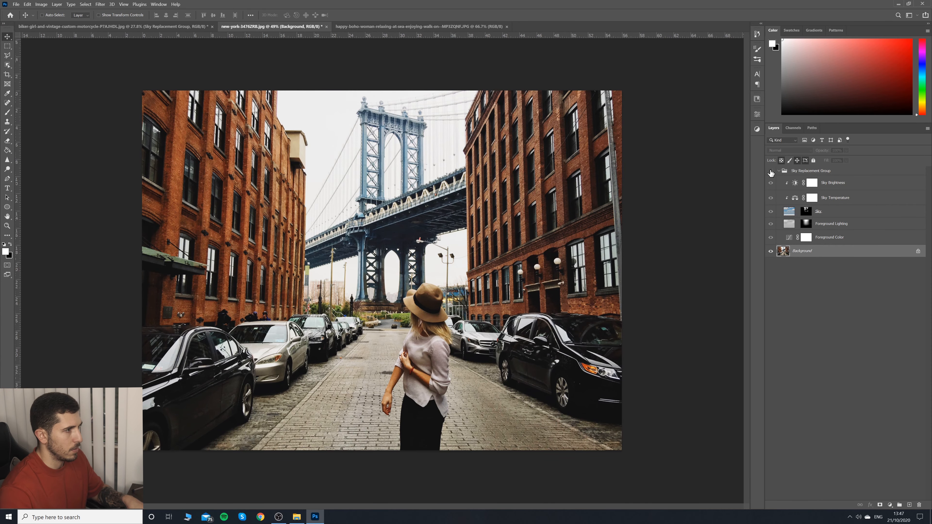
left_click(771, 171)
left_click(770, 171)
left_click(770, 171)
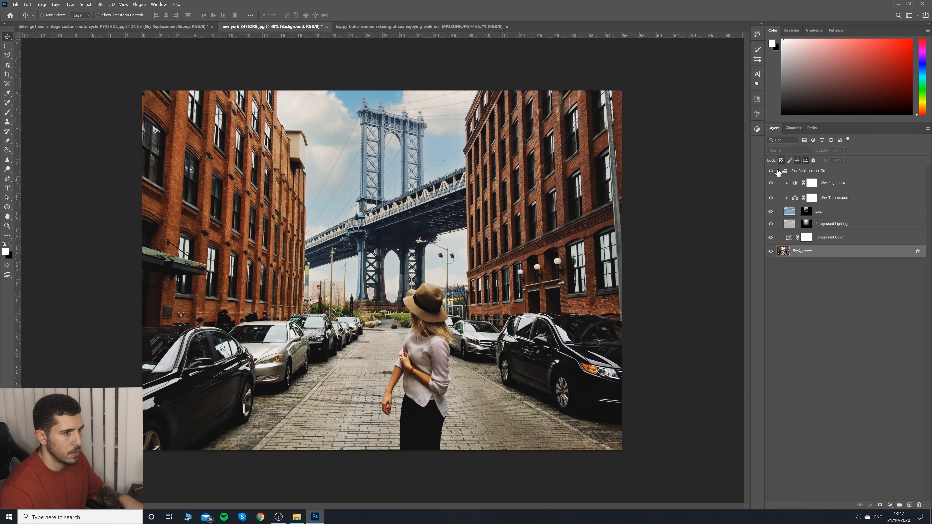
left_click(778, 171)
Examine the blend between the new sky and the bridge up close, and return to the wider street view.
scroll(372, 146, "up", 2)
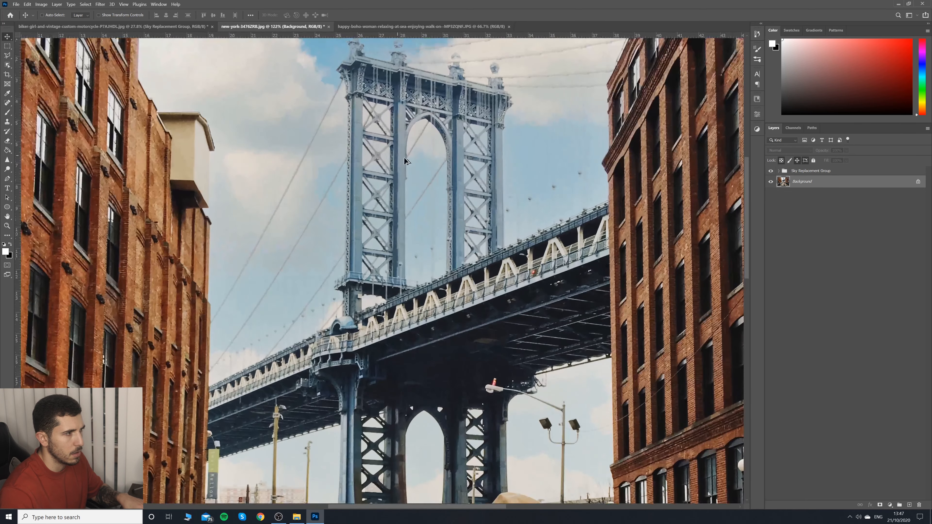
scroll(372, 146, "up", 1)
scroll(435, 173, "down", 3)
scroll(435, 174, "down", 1)
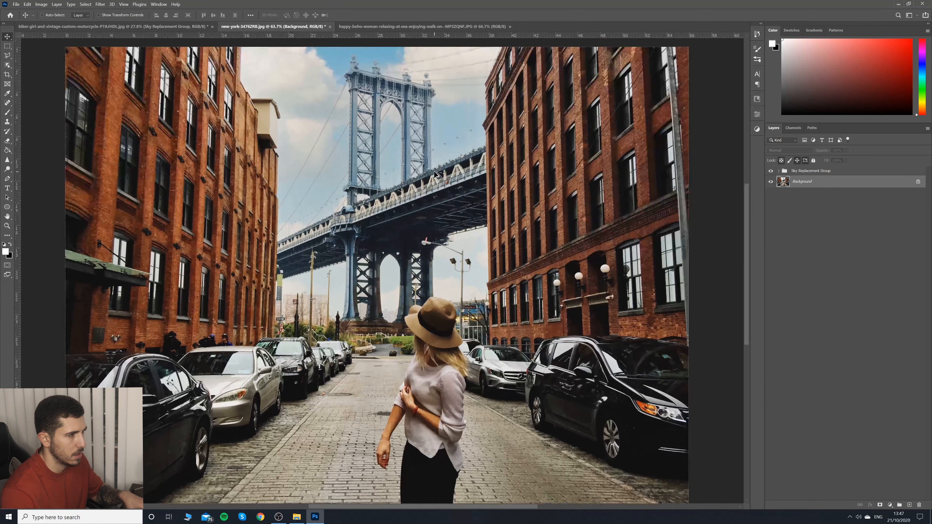
Add a Curves adjustment layer above the Sky Replacement Group, lifting the midtones slightly and pulling in the white point to brighten the photo.
left_click(831, 171)
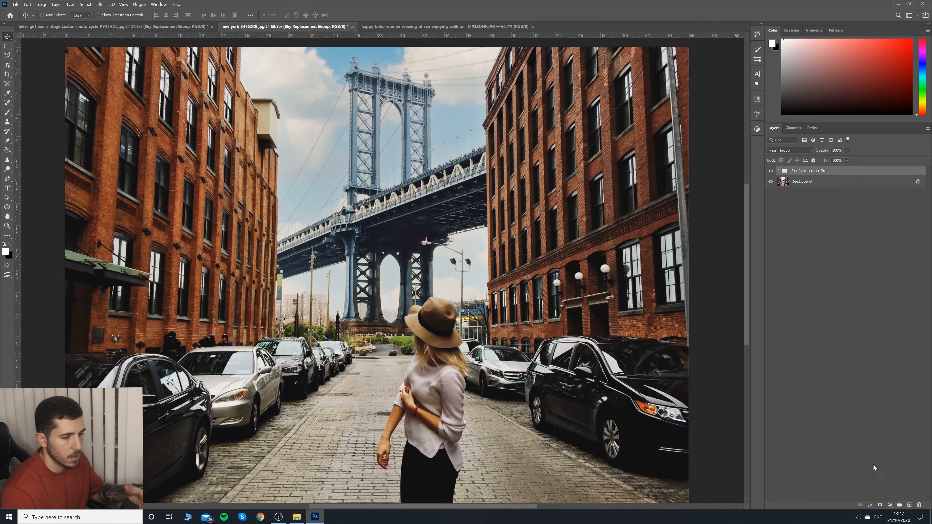
left_click(890, 505)
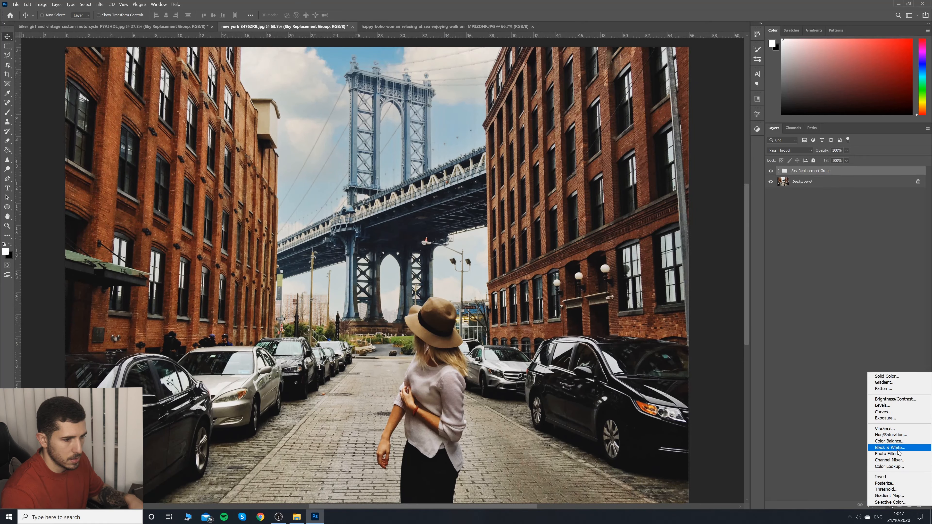
left_click(895, 412)
left_click_drag(710, 186, 701, 188)
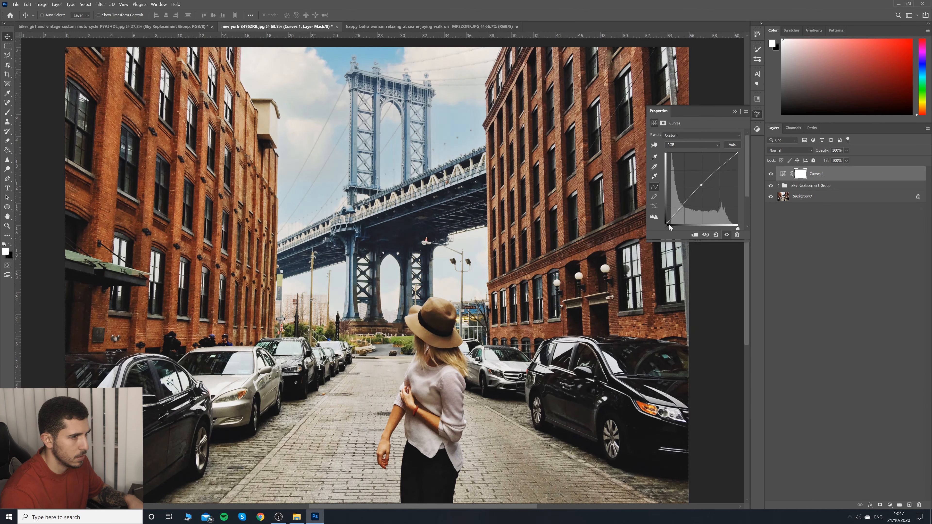
left_click_drag(669, 223, 669, 224)
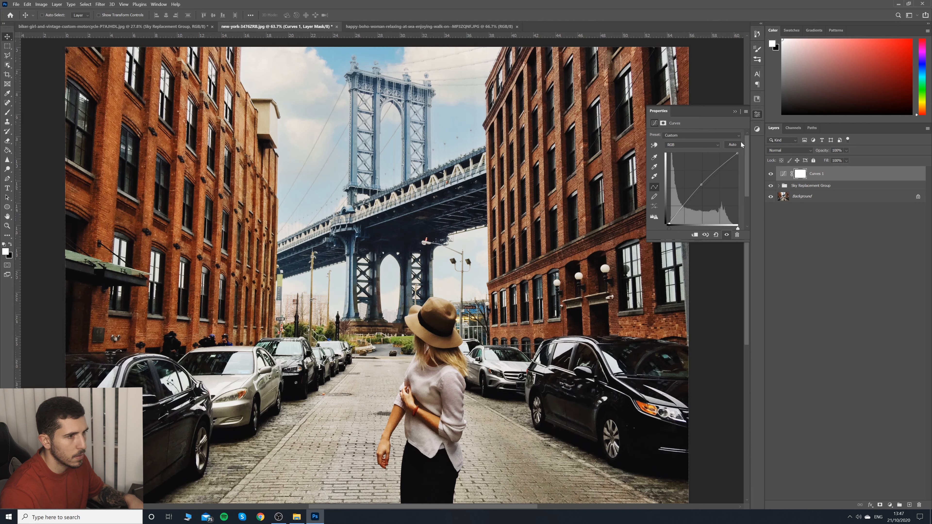
left_click_drag(737, 153, 727, 146)
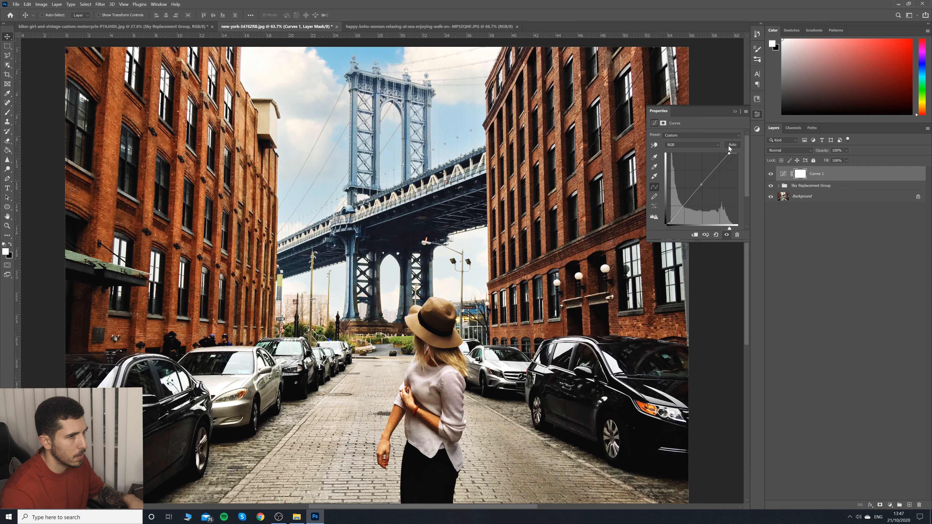
left_click(734, 112)
Compare the whole street photo with the Curves layer and Sky Replacement Group hidden and shown, leaving both shown.
scroll(521, 206, "down", 2)
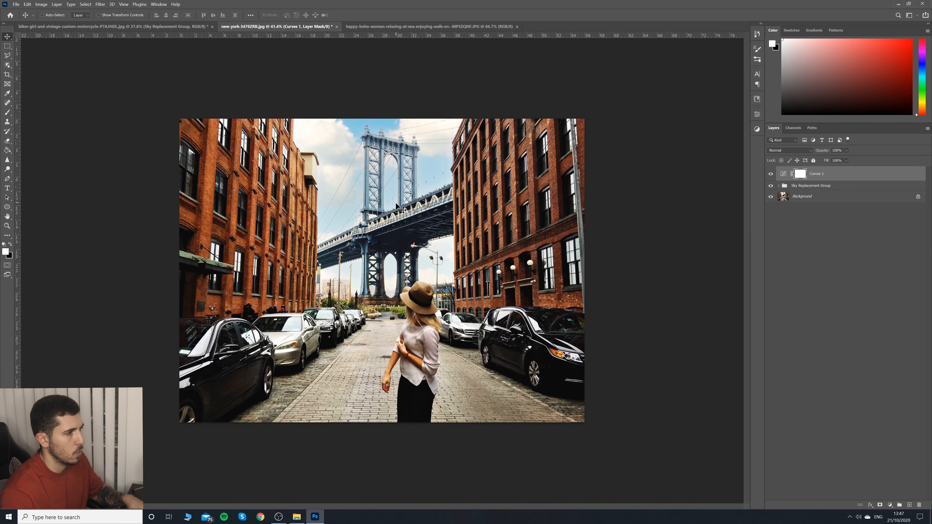
scroll(451, 228, "up", 1)
scroll(382, 268, "up", 1)
left_click(770, 186)
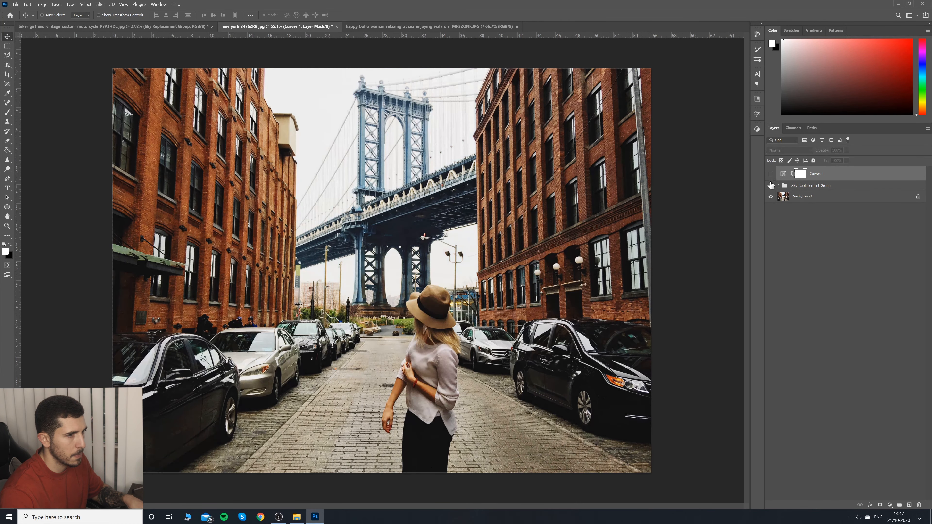
left_click(770, 186)
Switch to the beach photo, start Sky Replacement with the dialog clear of the sky, and browse the Blue Skies presets.
left_click(403, 25)
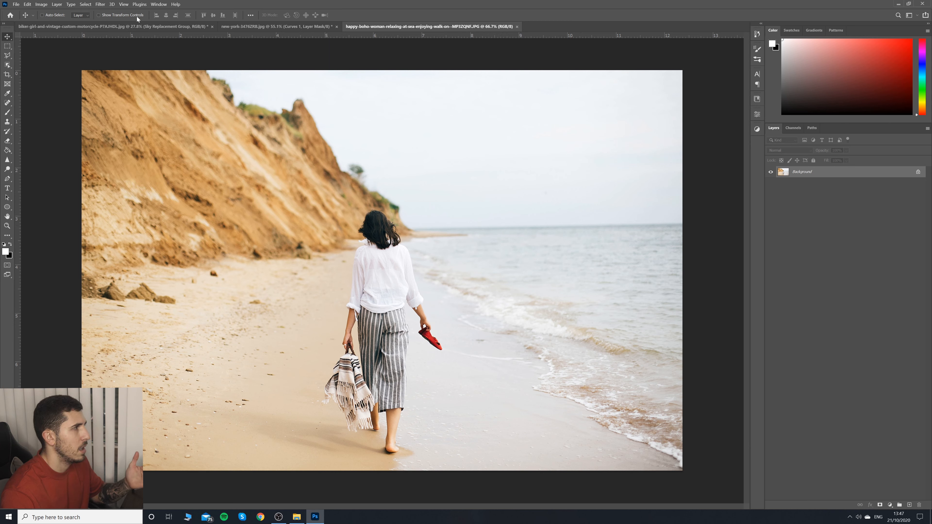
left_click(44, 5)
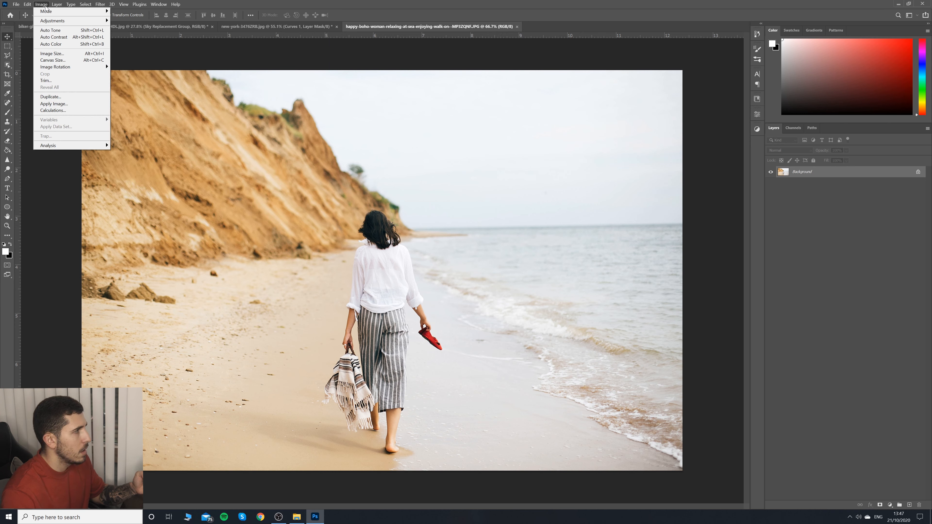
mouse_move(57, 5)
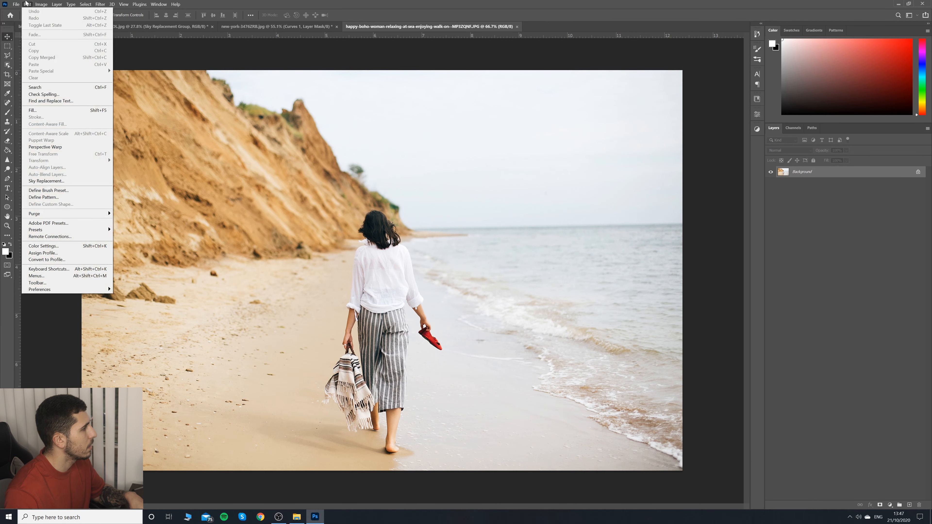
left_click(66, 184)
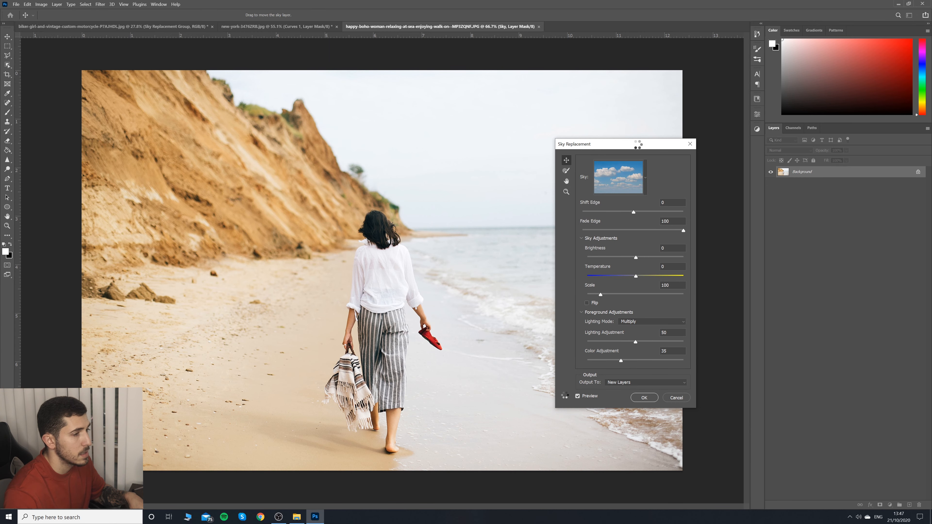
left_click_drag(637, 144, 189, 149)
left_click(196, 187)
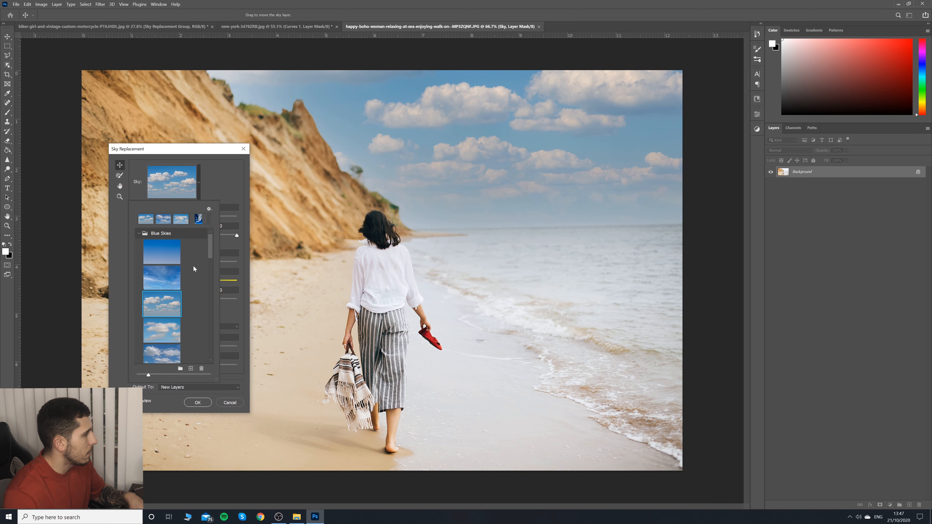
scroll(190, 264, "down", 5)
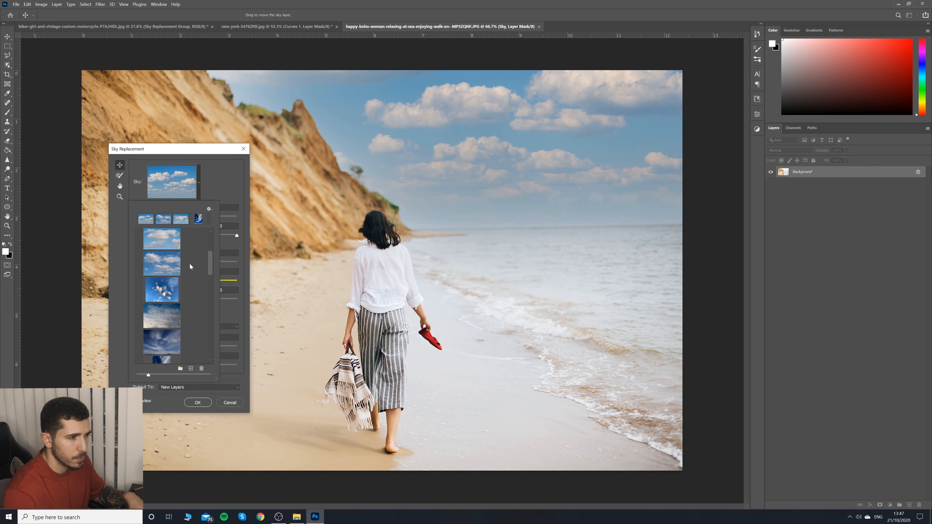
Examine the new sky's blend along the sea horizon, the cliff edge and the woman's hair up close, and return to the whole photo.
scroll(554, 220, "up", 5)
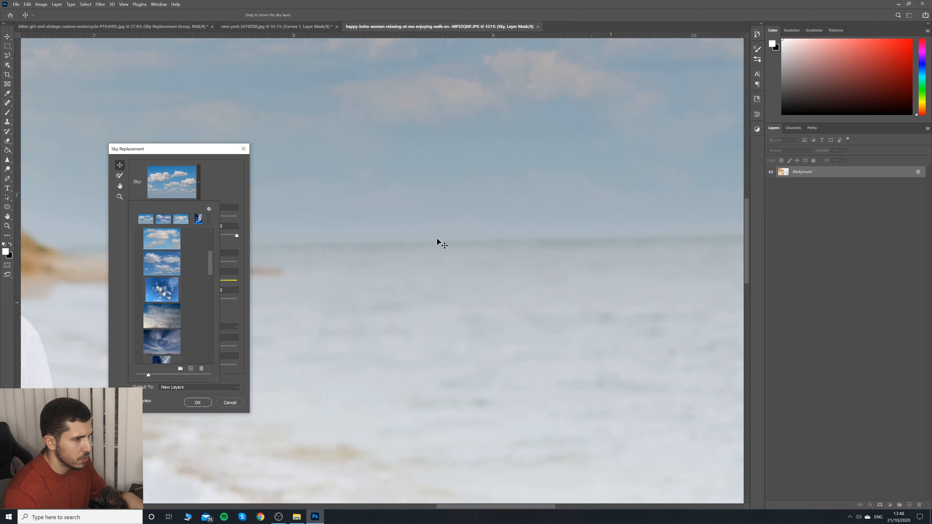
scroll(437, 238, "down", 5)
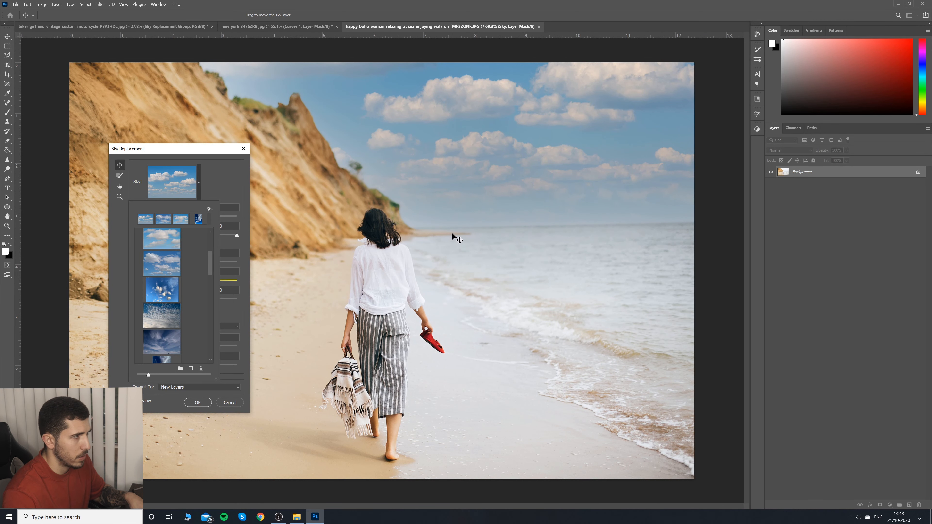
left_click_drag(210, 261, 209, 278)
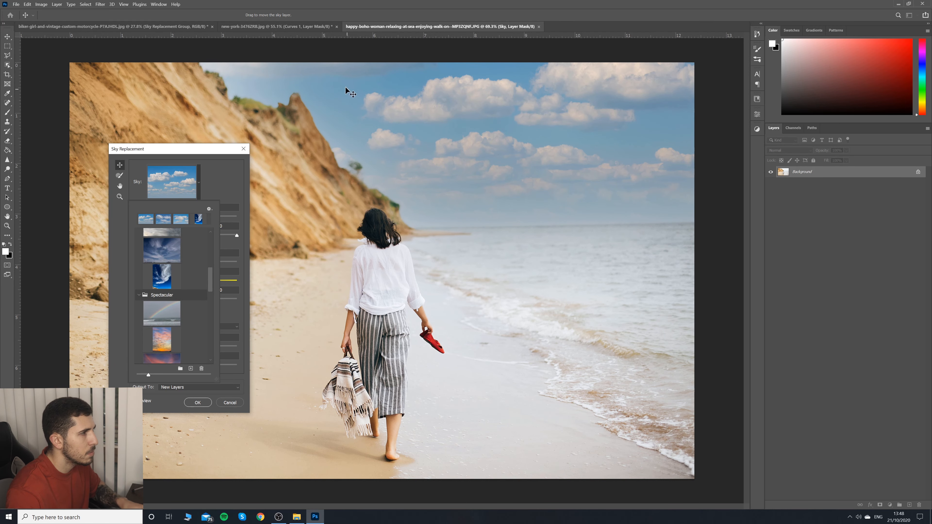
scroll(281, 79, "up", 3)
scroll(316, 100, "down", 2)
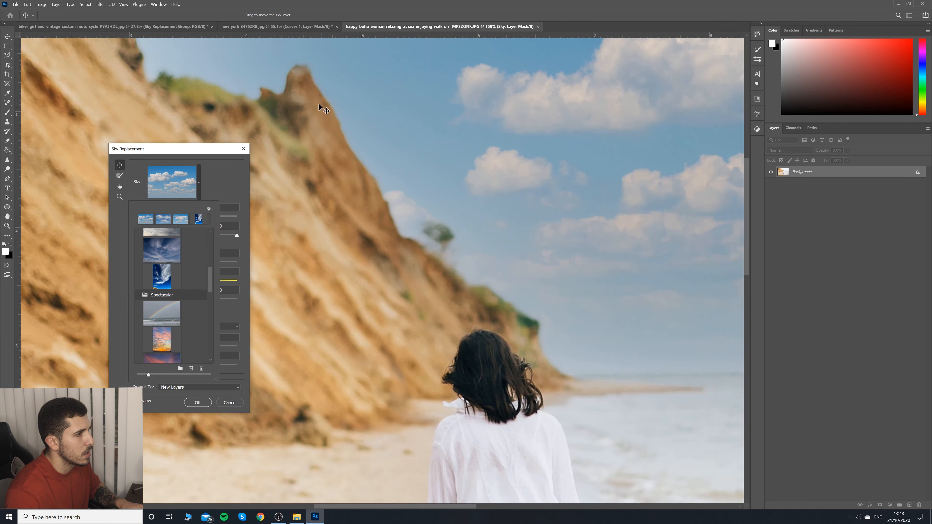
scroll(312, 96, "up", 1)
scroll(309, 91, "down", 3)
scroll(296, 68, "up", 2)
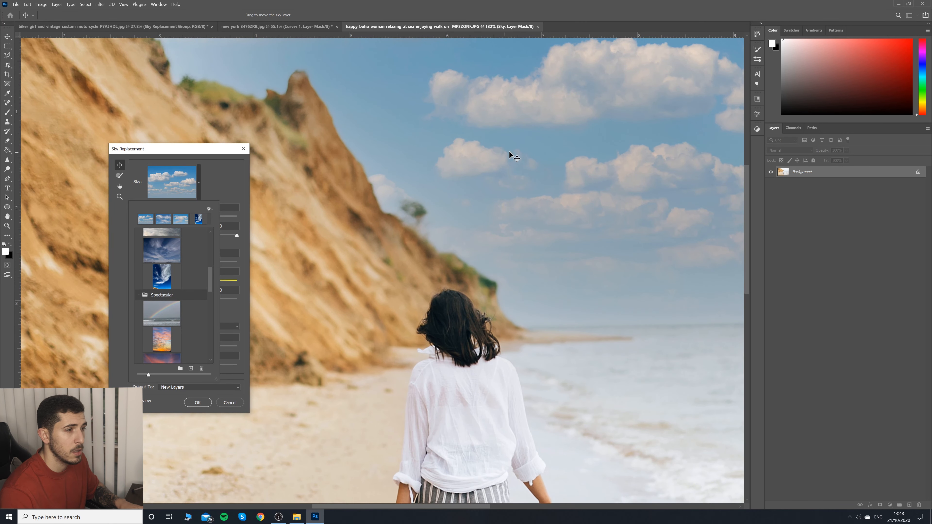
left_click(623, 173)
left_click_drag(614, 173, 462, 188)
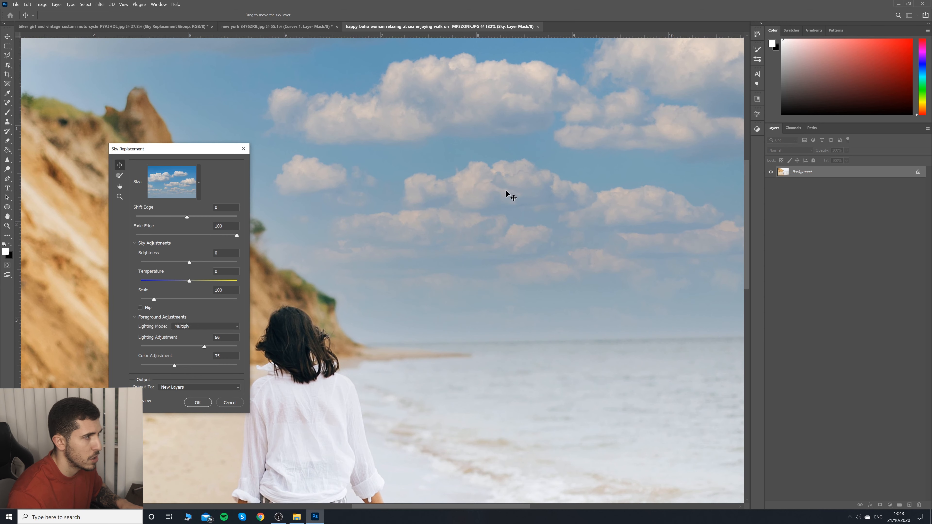
scroll(506, 193, "down", 4)
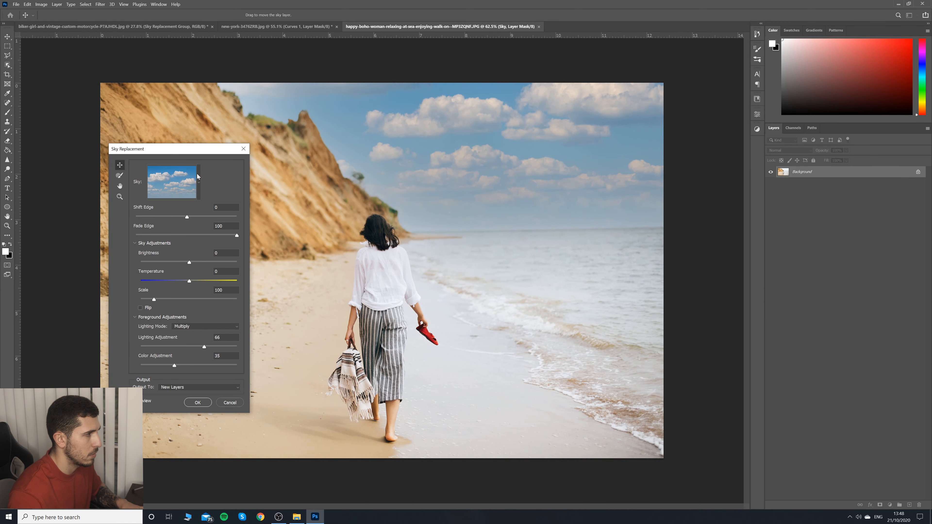
Preview the rainbow sky and the grey overcast sky from the Spectacular presets on the beach photo.
left_click(197, 179)
scroll(178, 304, "down", 5)
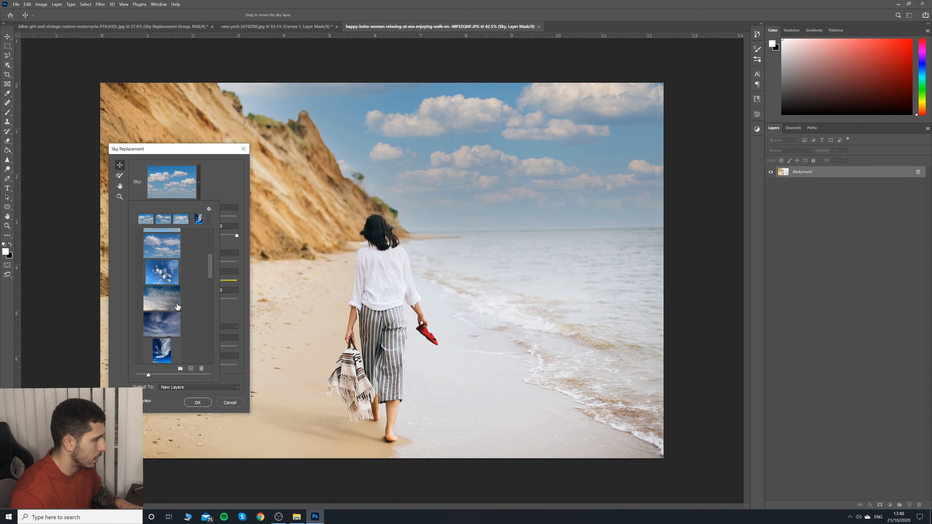
scroll(177, 304, "down", 6)
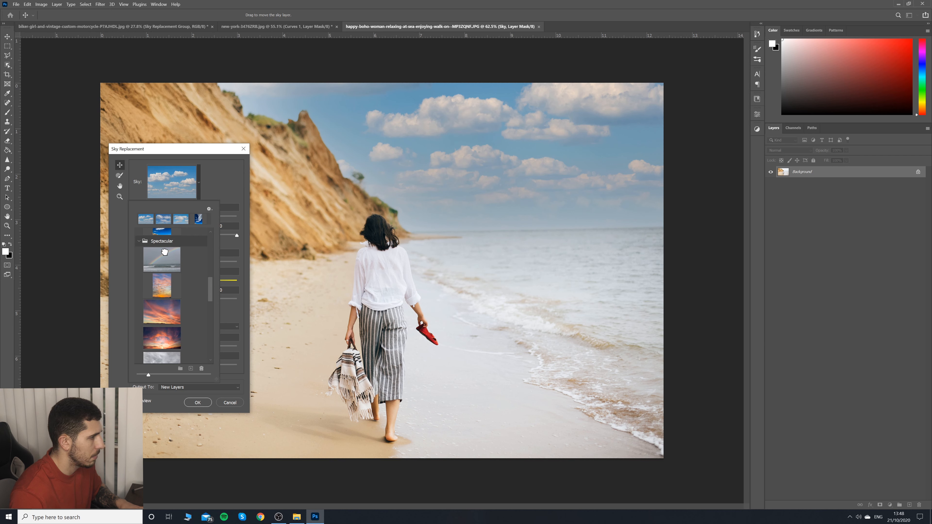
left_click(165, 252)
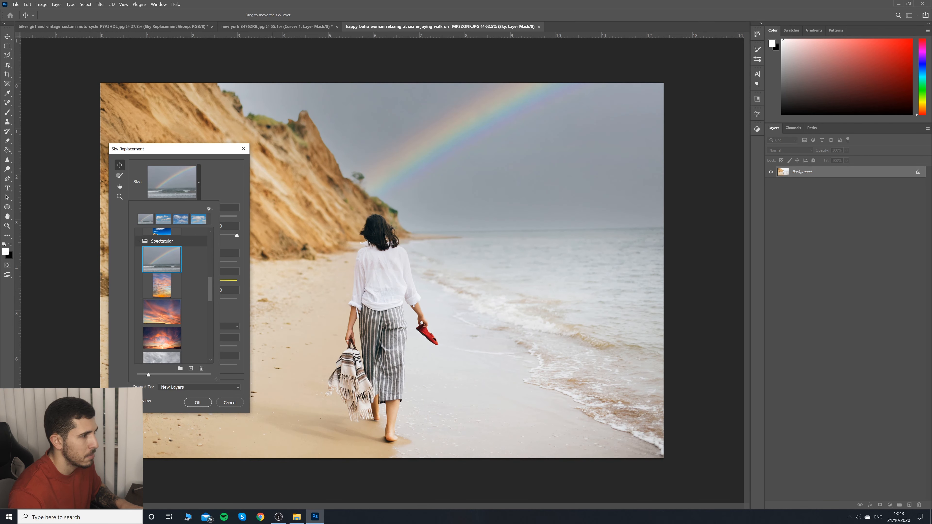
scroll(177, 301, "down", 2)
left_click(162, 317)
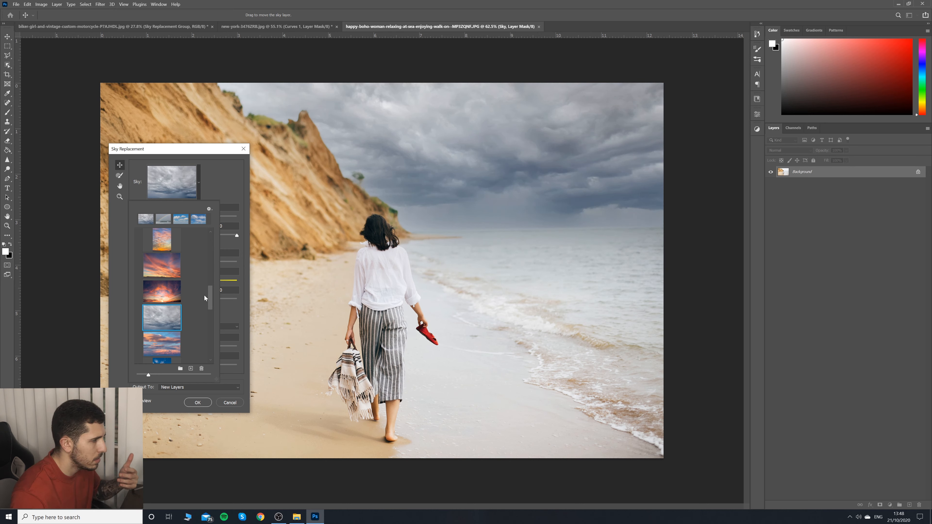
Preview the two red sunset skies, the sunlit storm sky and the pink cloud sky, and return to the grey overcast sky.
left_click(163, 294)
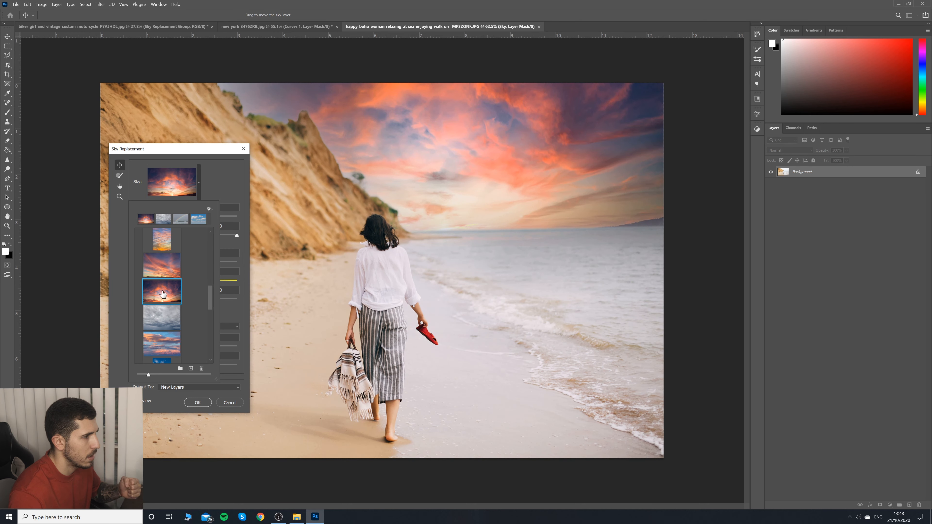
left_click(167, 266)
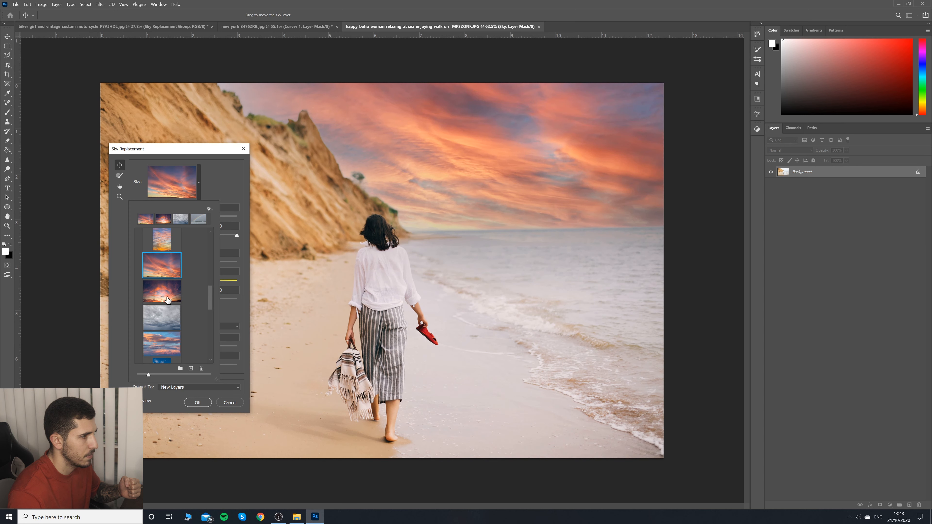
scroll(172, 315, "down", 2)
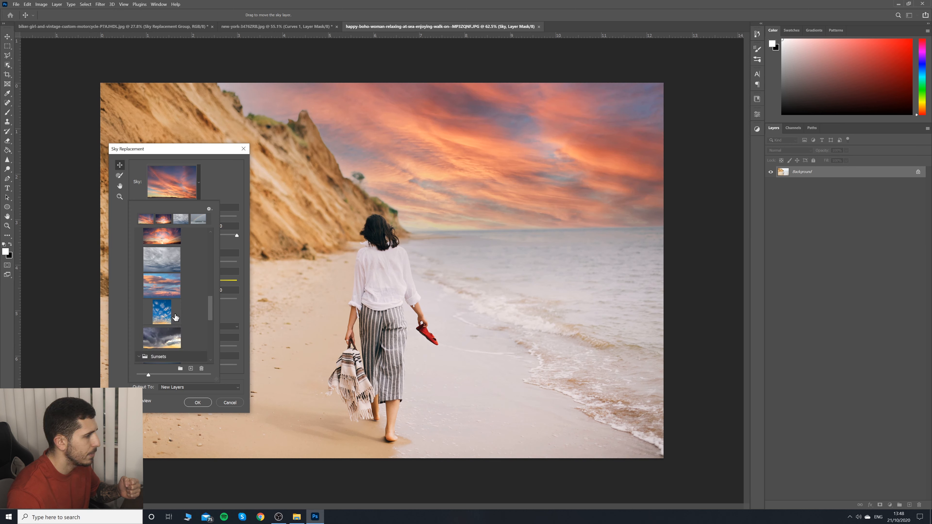
left_click(166, 337)
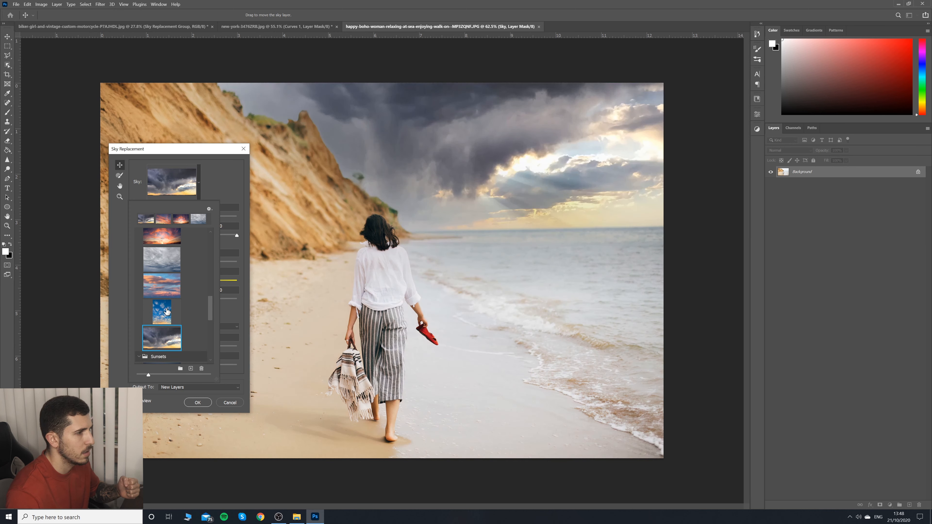
left_click(166, 286)
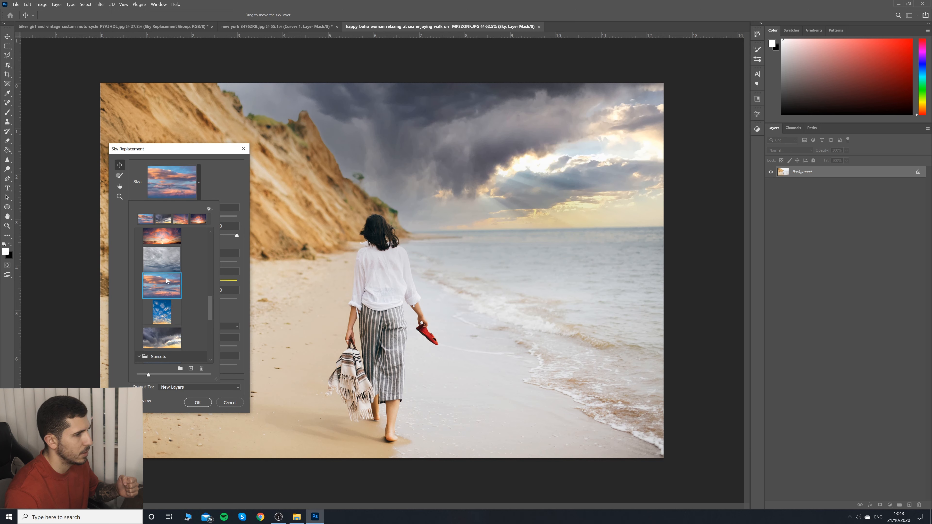
left_click(166, 270)
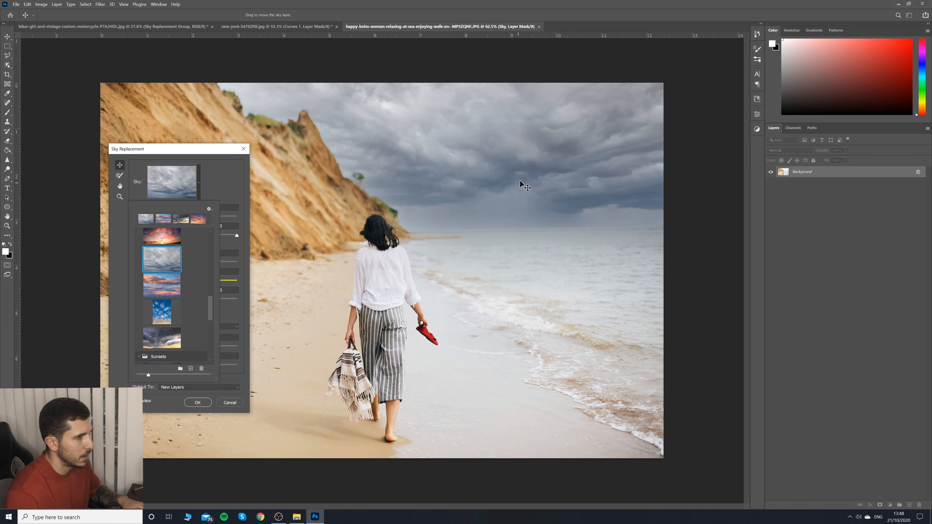
Preview the wispy blue sky, the mottled cloud sky and the rainbow sky from the presets on the beach photo.
scroll(169, 304, "down", 10)
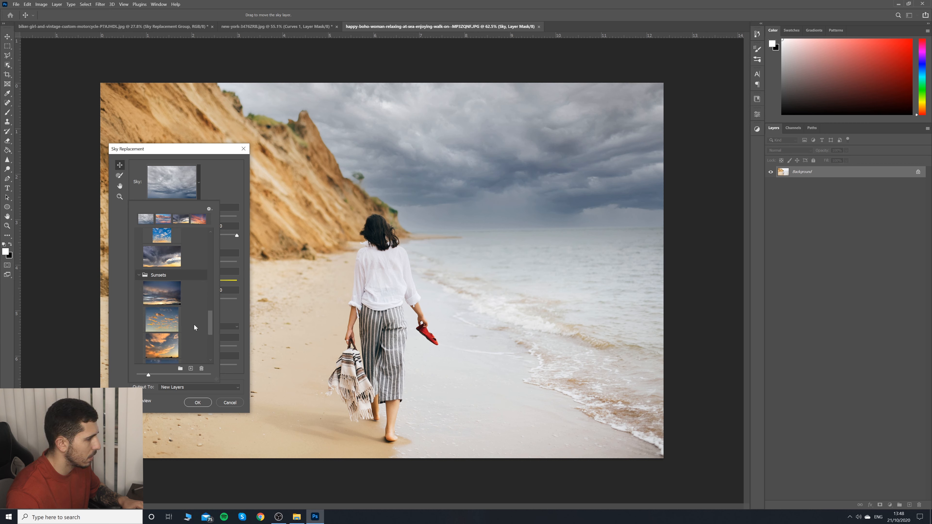
left_click_drag(209, 329, 203, 276)
left_click(162, 308)
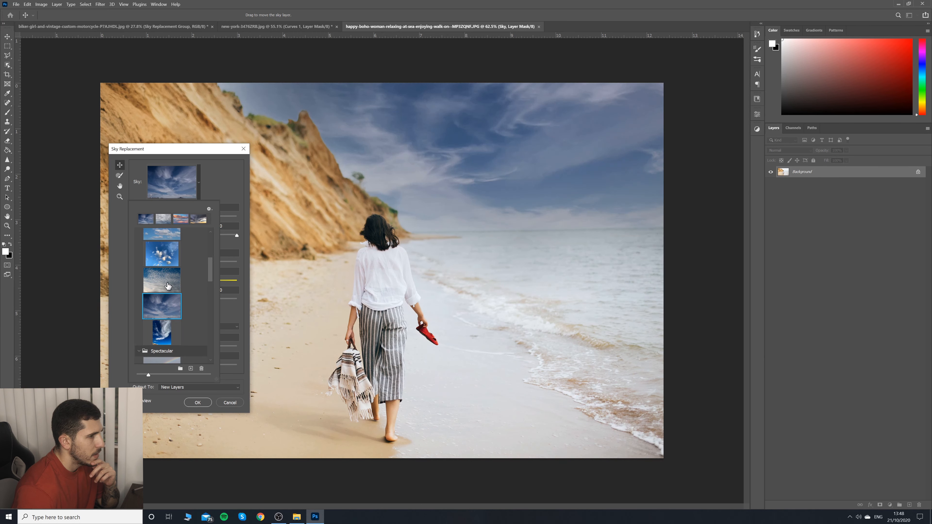
left_click(166, 281)
scroll(167, 280, "down", 1)
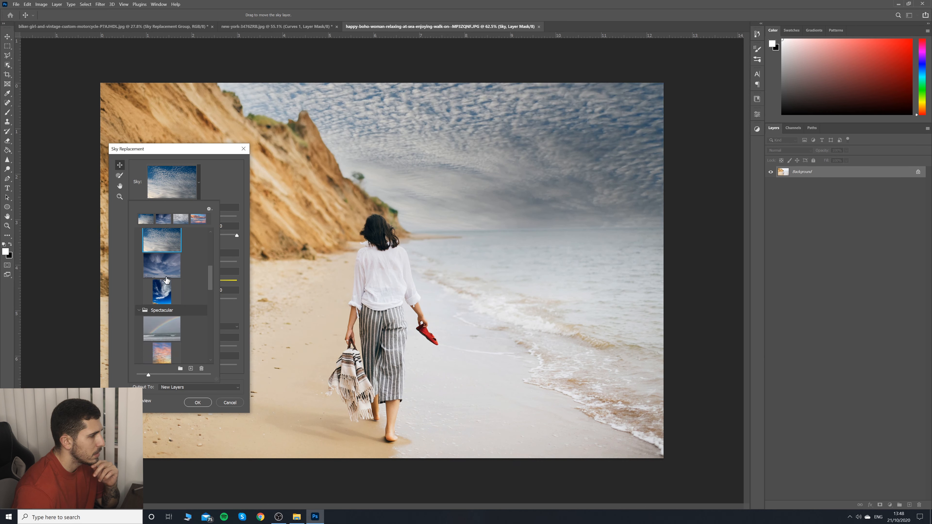
scroll(166, 280, "down", 1)
left_click(168, 318)
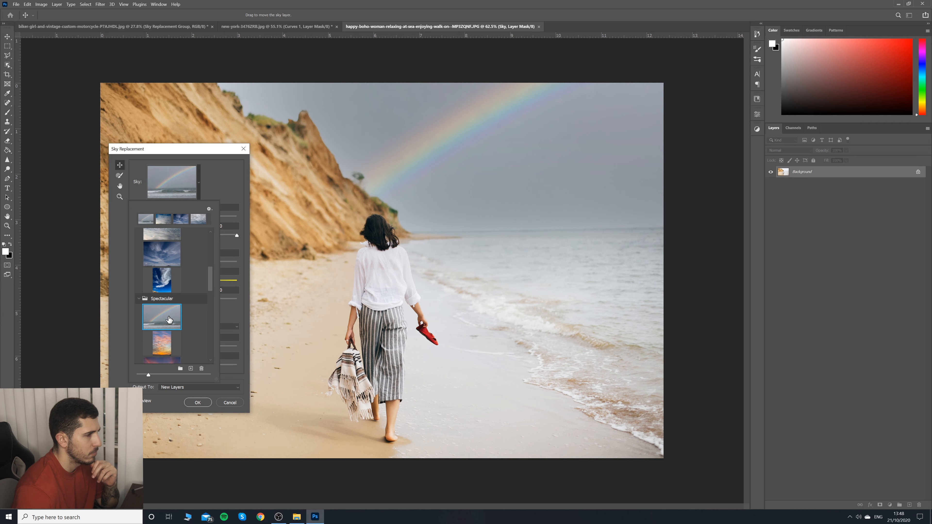
Choose the grey overcast sky from the Spectacular presets and close the preset list.
left_click_drag(207, 281, 211, 307)
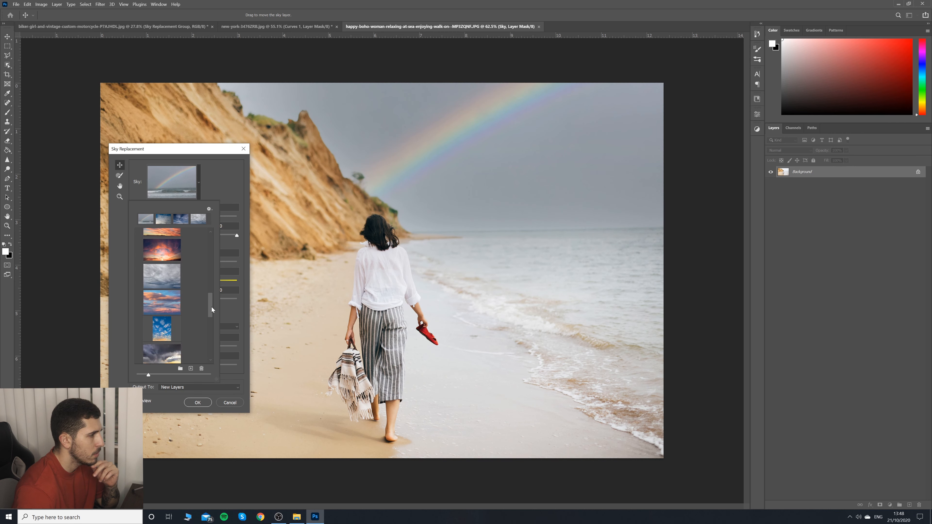
left_click(156, 277)
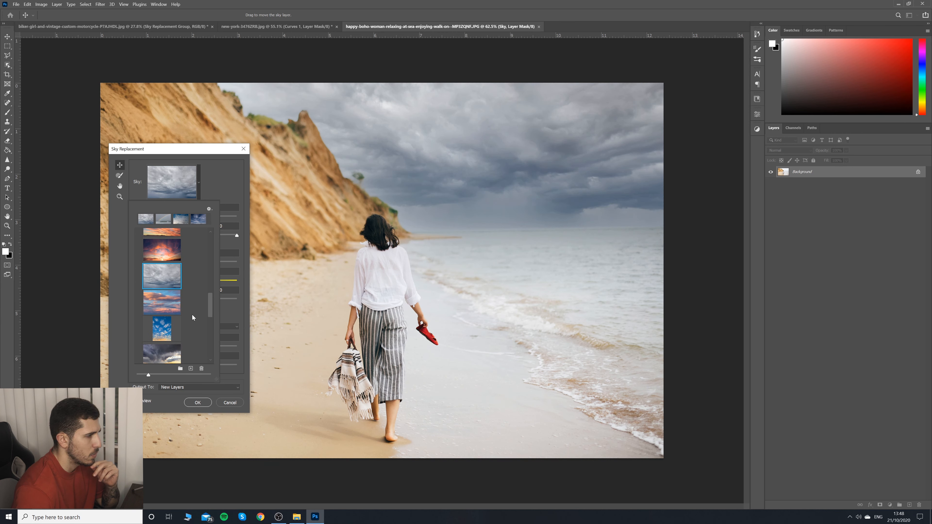
left_click(216, 189)
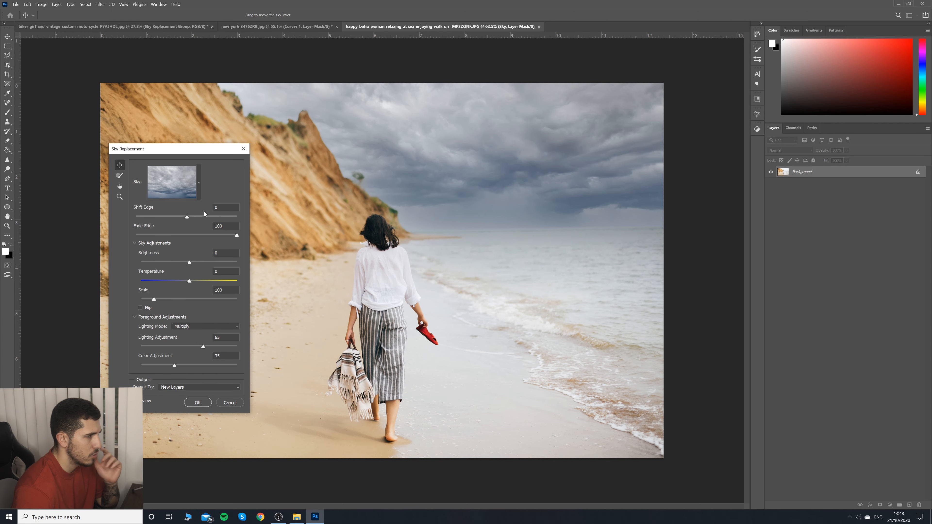
Test Shift Edge at 100 and examine the sea horizon up close.
left_click(200, 217)
left_click_drag(209, 219, 244, 219)
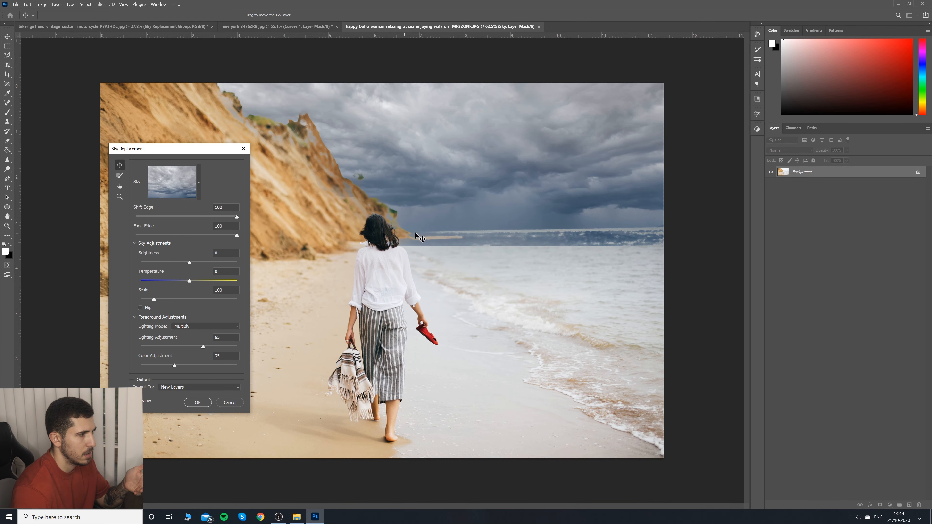
scroll(530, 244, "up", 5)
scroll(537, 245, "down", 5)
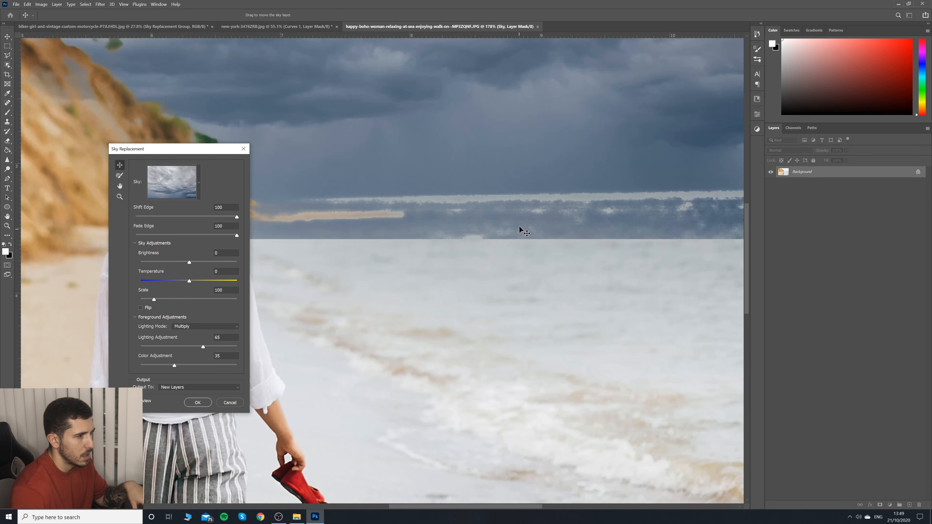
Set the sky's Shift Edge to -46, test Fade Edge at 0, and set Fade Edge to 42.
left_click_drag(185, 218, 165, 217)
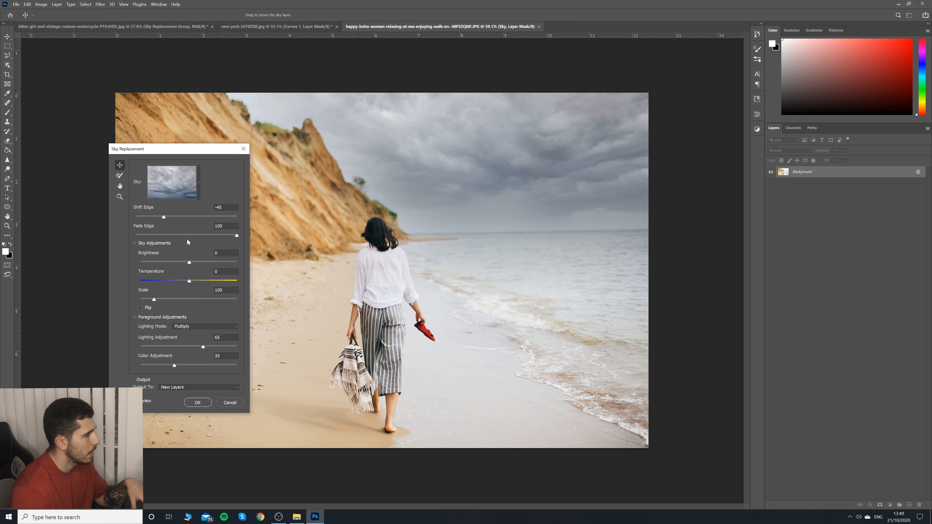
left_click_drag(188, 235, 124, 237)
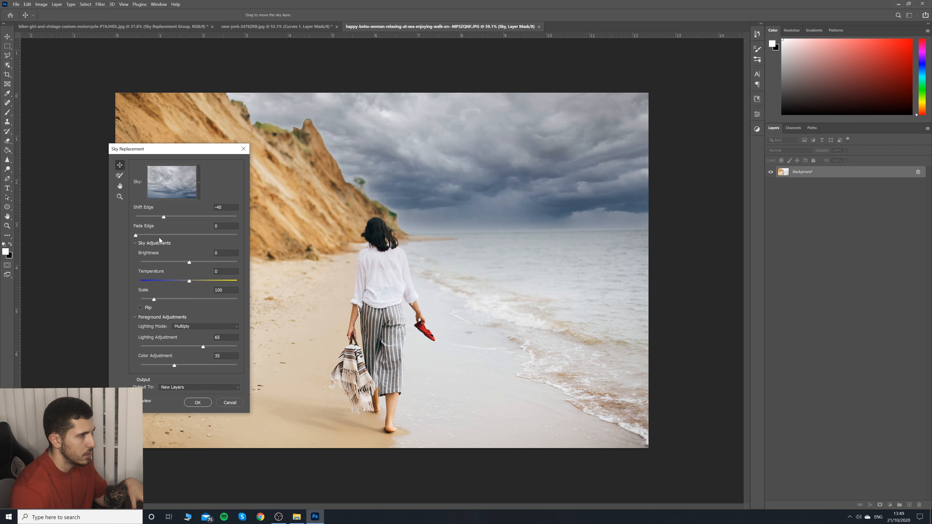
left_click(179, 235)
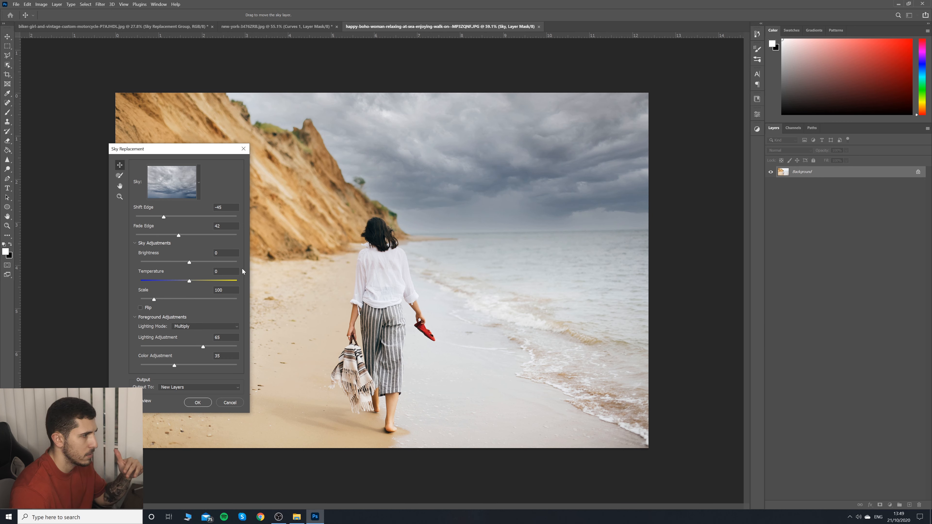
Set the sky's Temperature to 36 after trying -40, and set its Scale to 128.
left_click(169, 281)
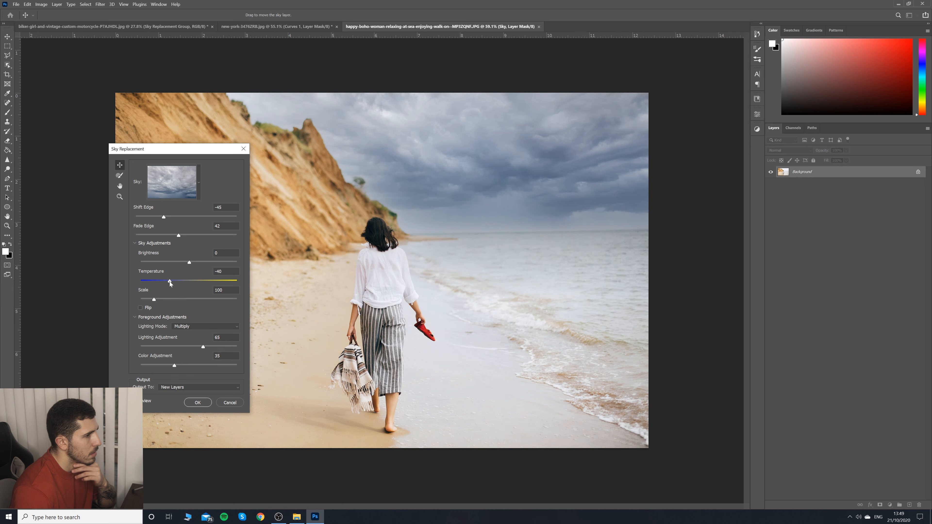
left_click(206, 280)
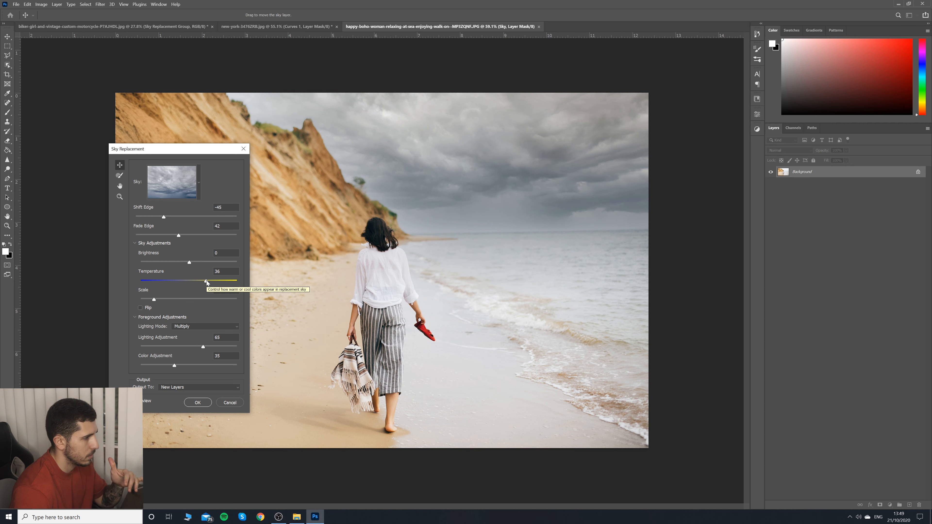
left_click(192, 299)
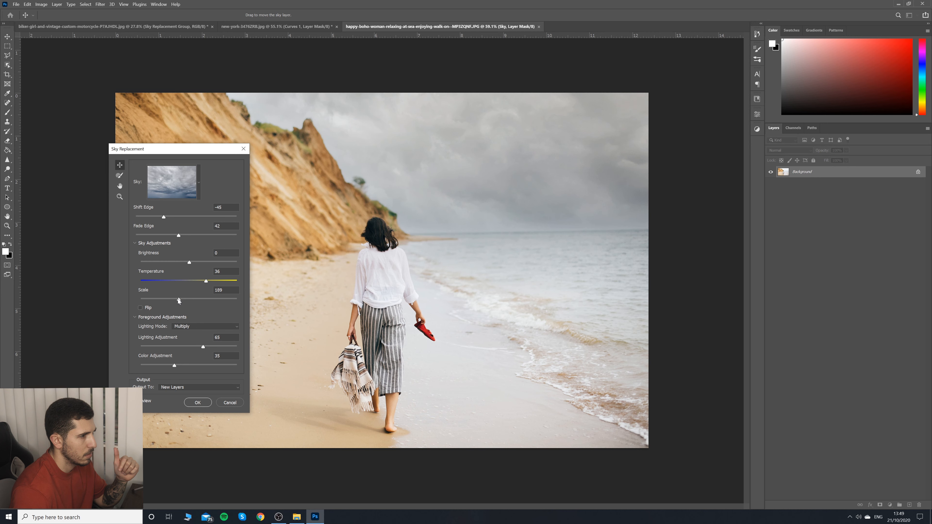
mouse_move(169, 299)
left_mouse_down()
mouse_move(144, 298)
mouse_move(161, 300)
left_mouse_up()
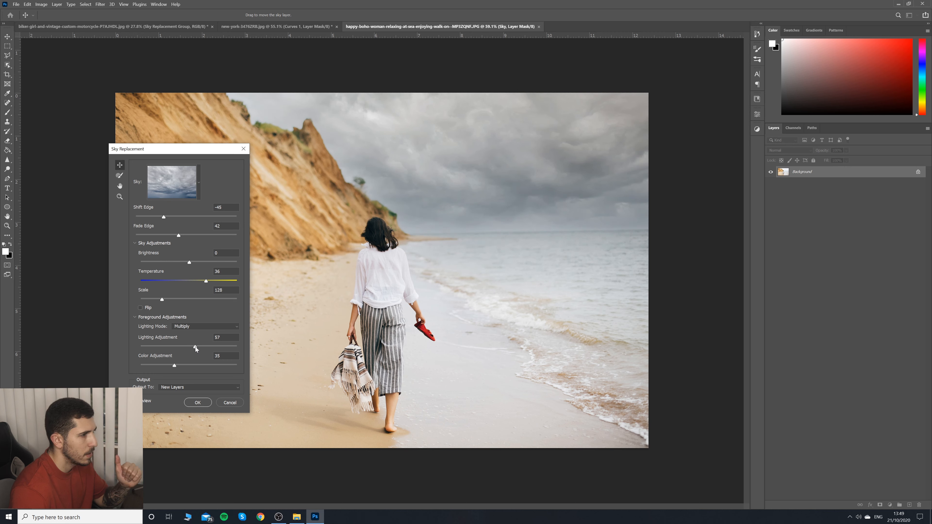
Test low and high values of the foreground Lighting Adjustment and Color Adjustment on the beach photo.
left_click_drag(195, 347, 140, 347)
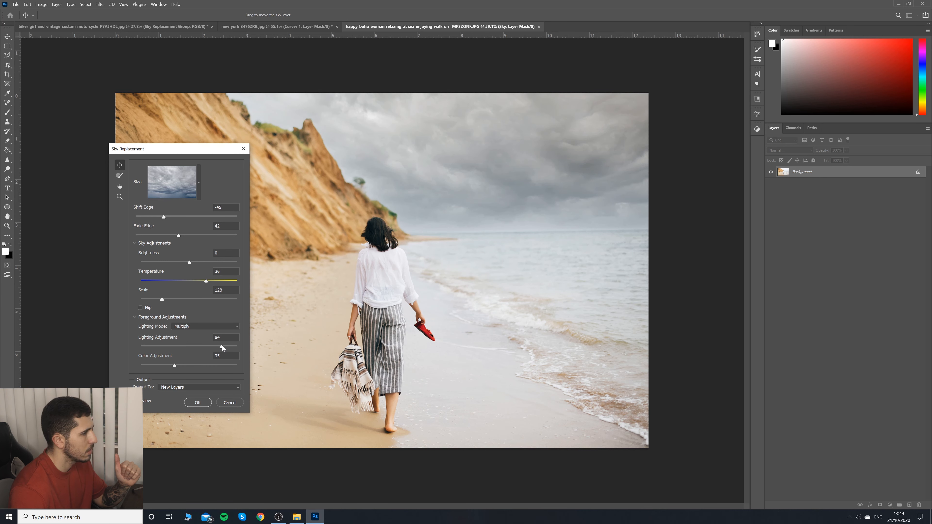
left_click_drag(222, 346, 228, 368)
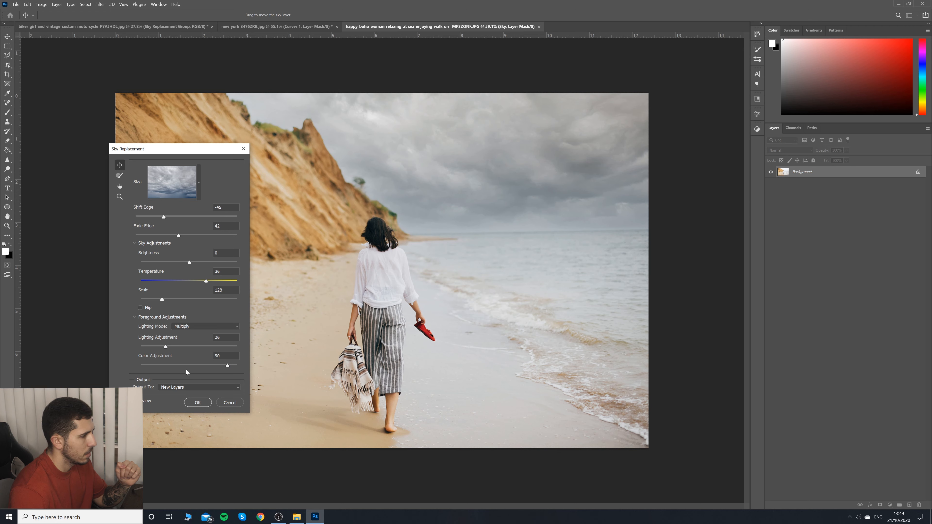
left_click_drag(150, 365, 259, 367)
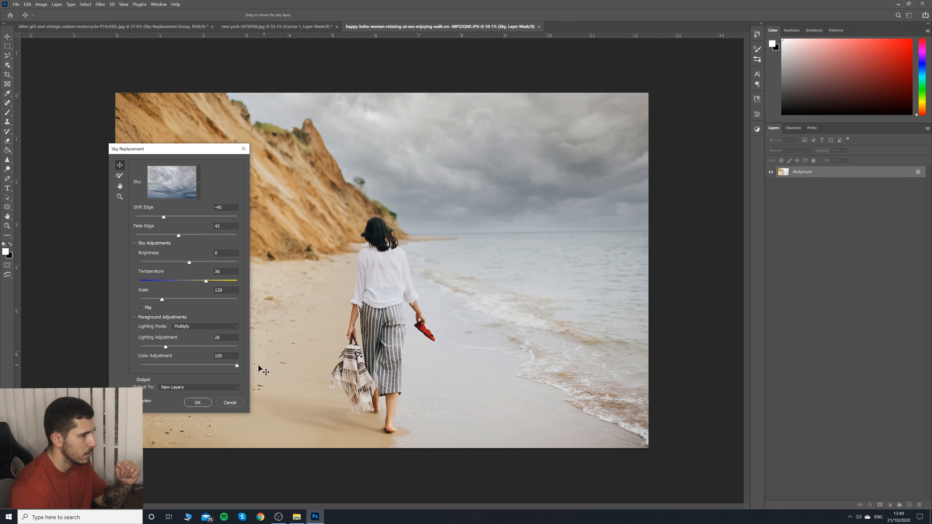
left_click_drag(182, 366, 89, 364)
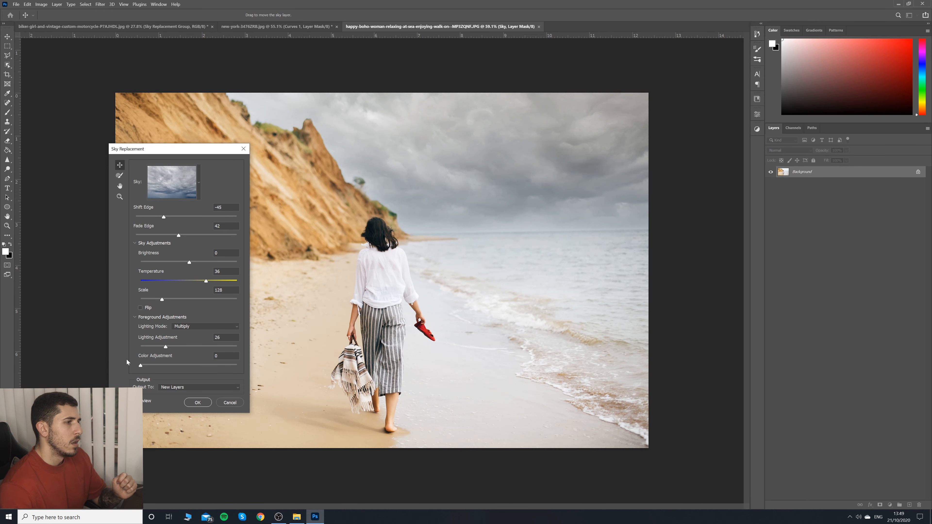
Set Color Adjustment to 100, Lighting Adjustment to 46 and sky Brightness to 43, and apply the replacement to new layers.
left_click_drag(215, 365, 145, 346)
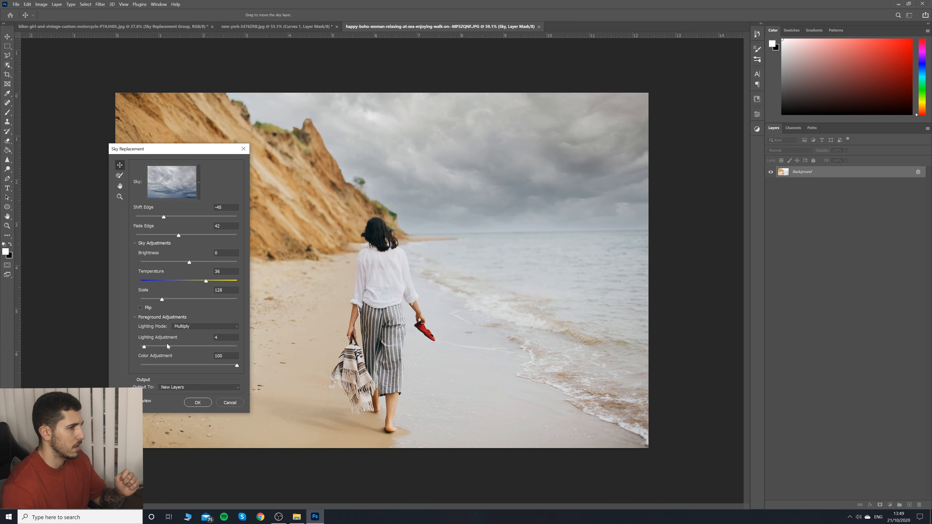
left_click(185, 347)
left_click(174, 262)
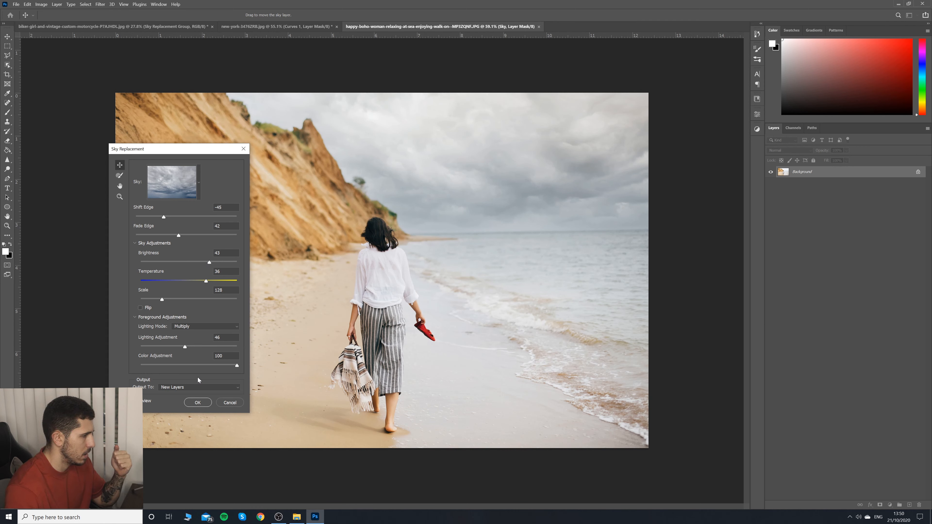
left_click(197, 403)
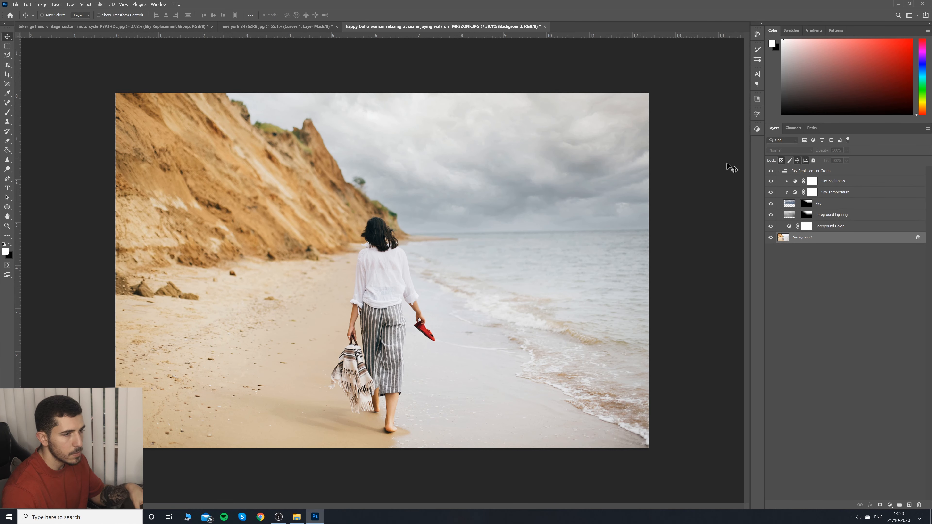
Compare the beach photo with and without the Foreground Lighting layer and the Sky layer.
left_click(771, 215)
left_click(770, 215)
left_click(771, 204)
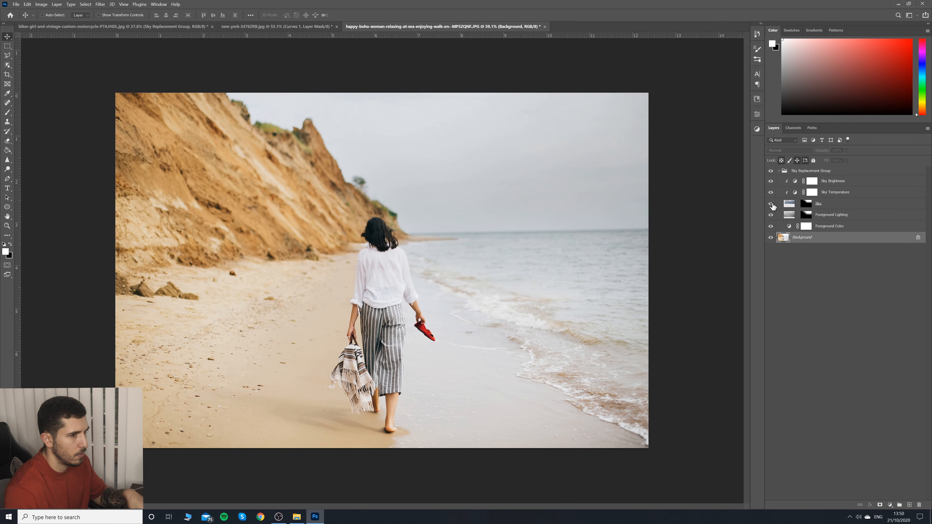
left_click(770, 204)
Apply a Gaussian Blur with a 7.0-pixel radius to the Sky layer's image.
left_click(777, 207)
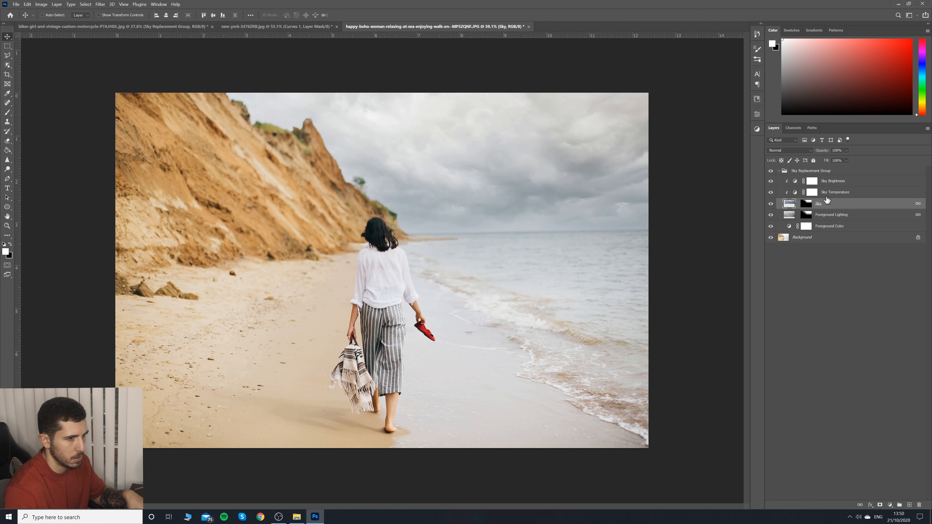
left_click(101, 4)
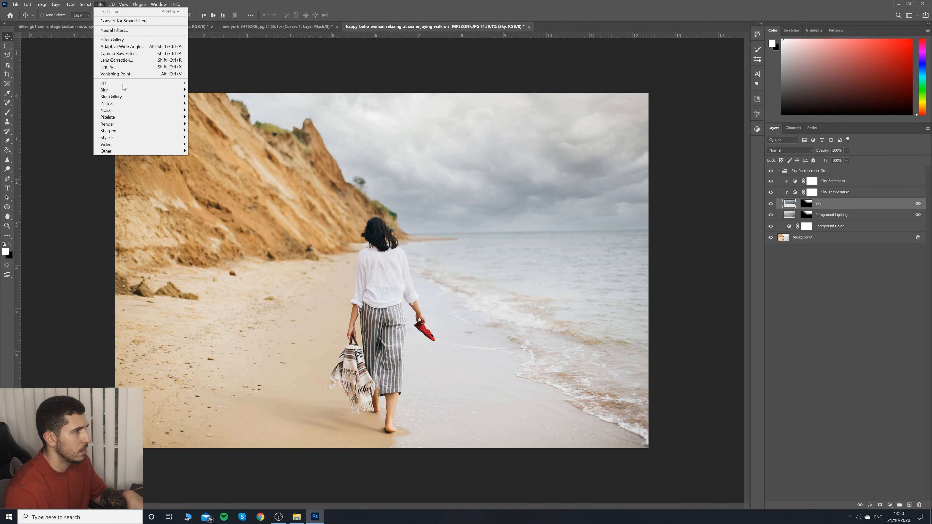
mouse_move(125, 90)
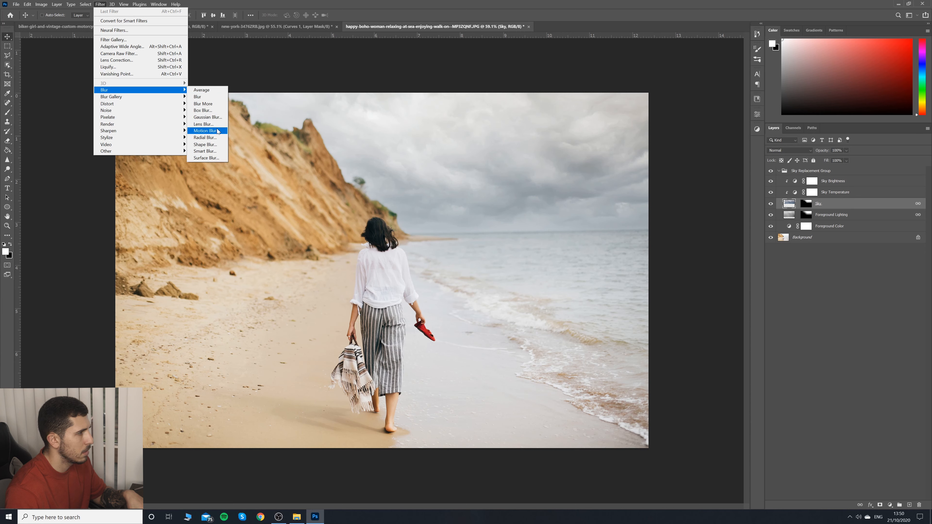
left_click(208, 117)
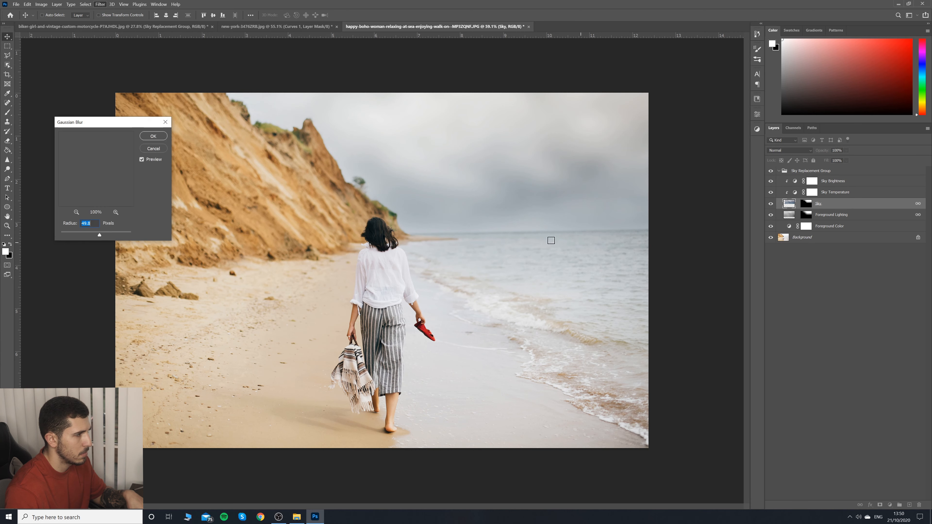
left_click_drag(84, 232, 81, 232)
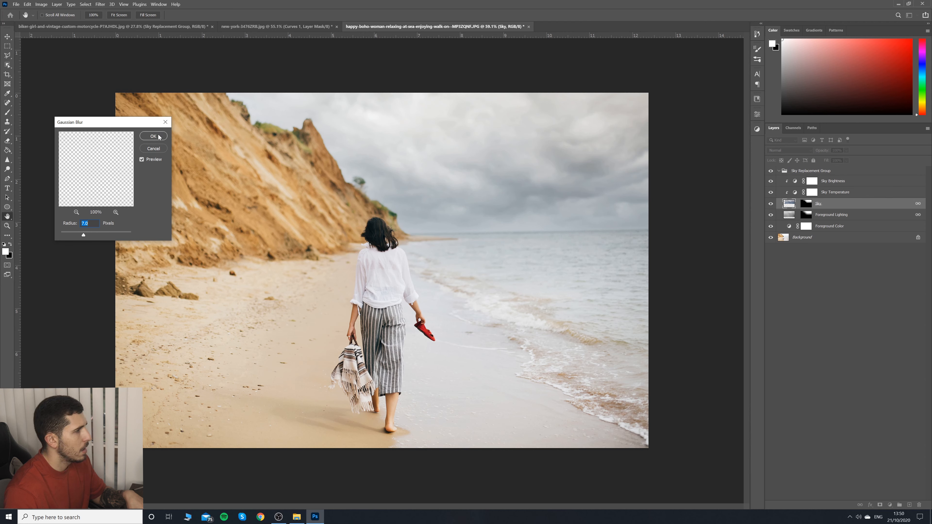
key("Return")
Add a Curves adjustment at the top of the Sky Replacement Group, anchoring the midtones, lifting the blacks and adjusting the highlights slightly.
left_click(880, 171)
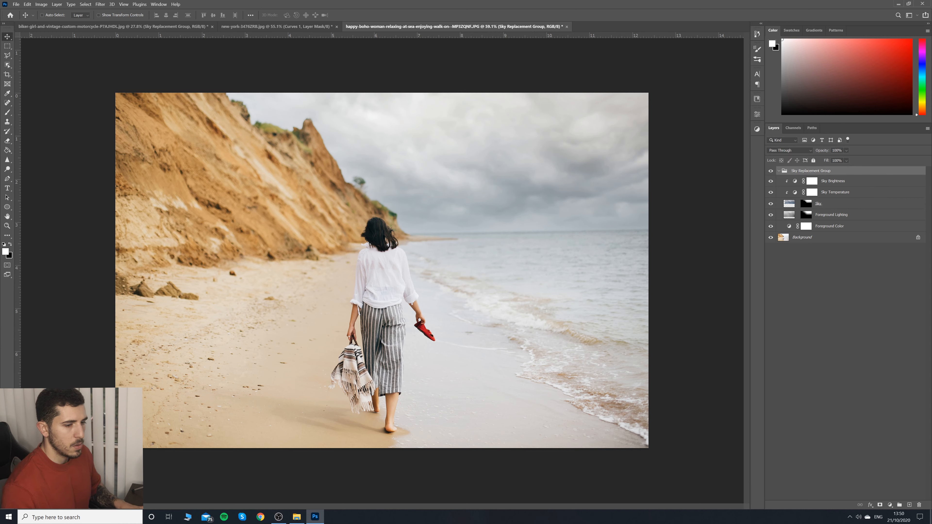
left_click(890, 504)
left_click(882, 409)
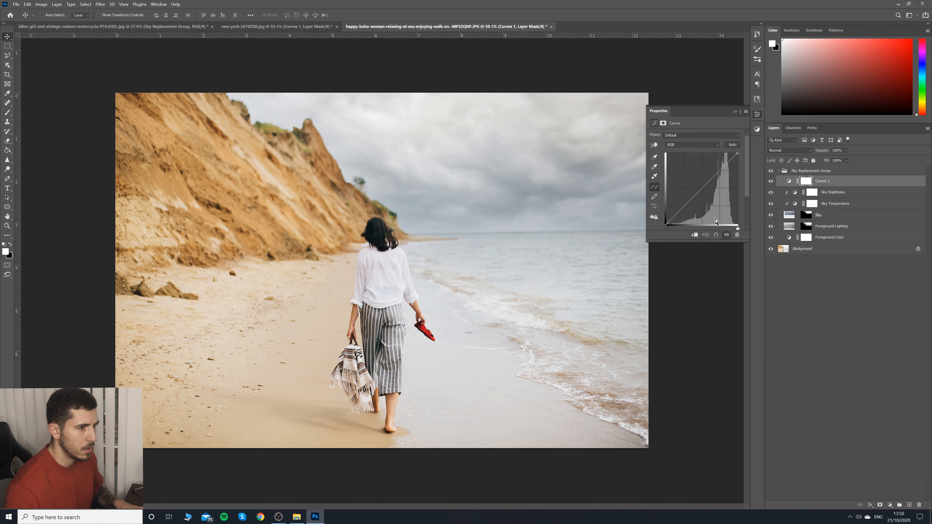
left_click_drag(699, 190, 701, 192)
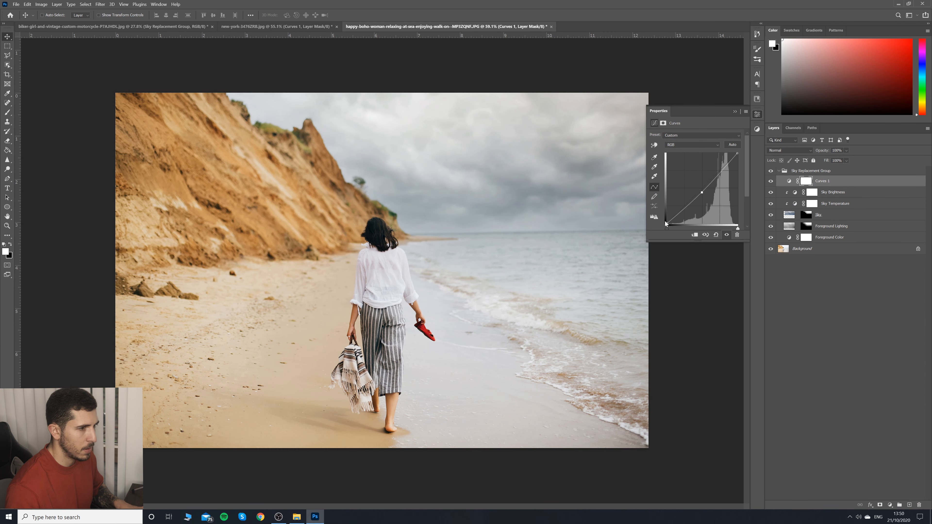
left_click_drag(672, 223, 675, 215)
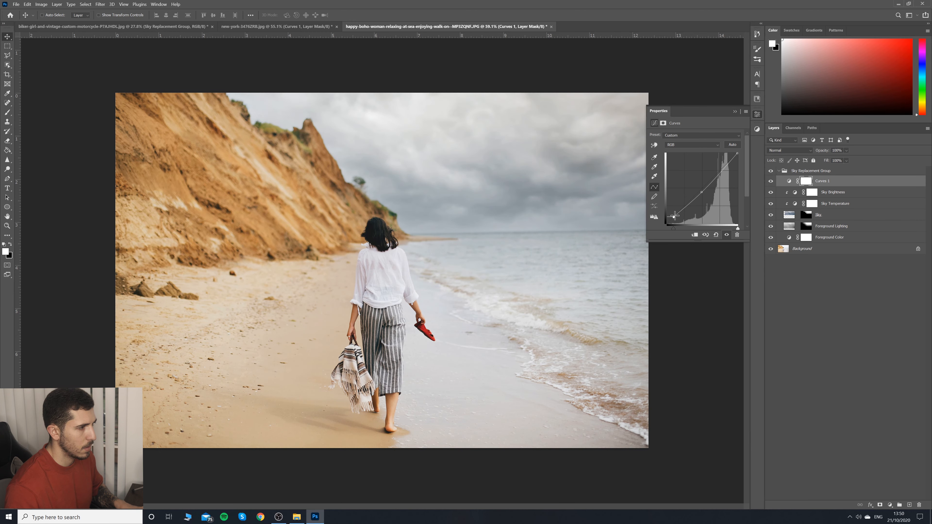
left_click_drag(727, 159, 730, 160)
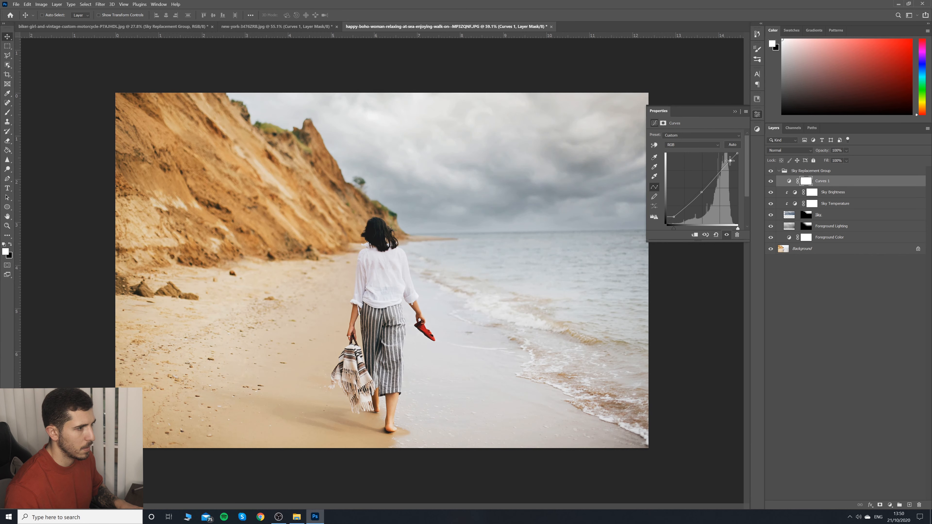
left_click(736, 111)
Review the finished New York bridge photo and the motorcycle photo.
left_click(280, 27)
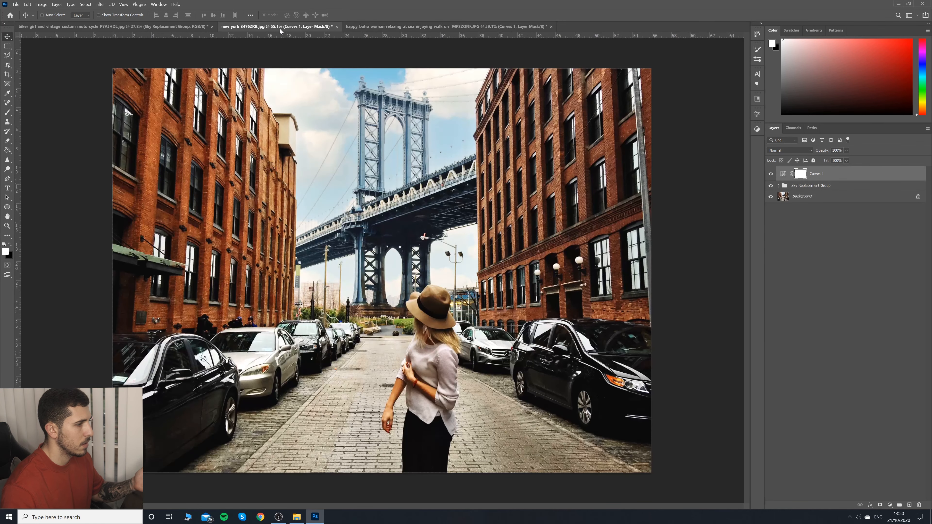
left_click(198, 27)
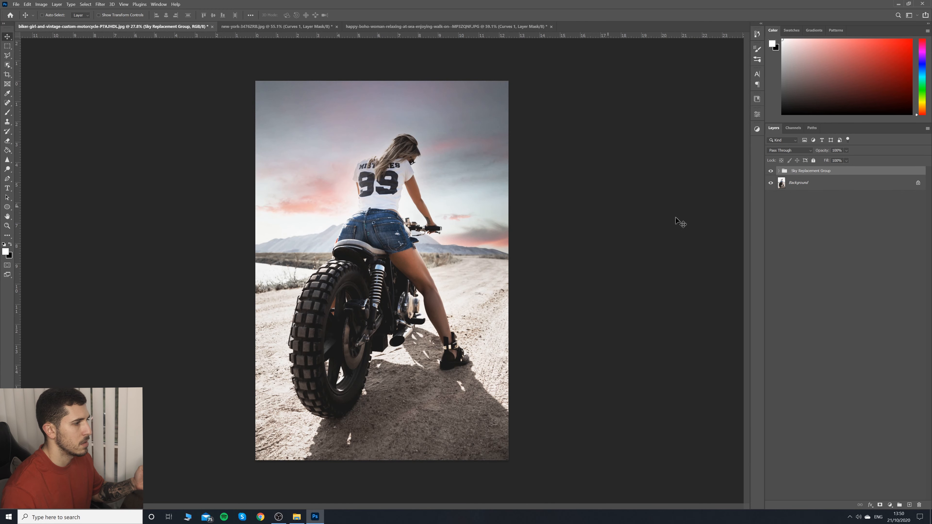